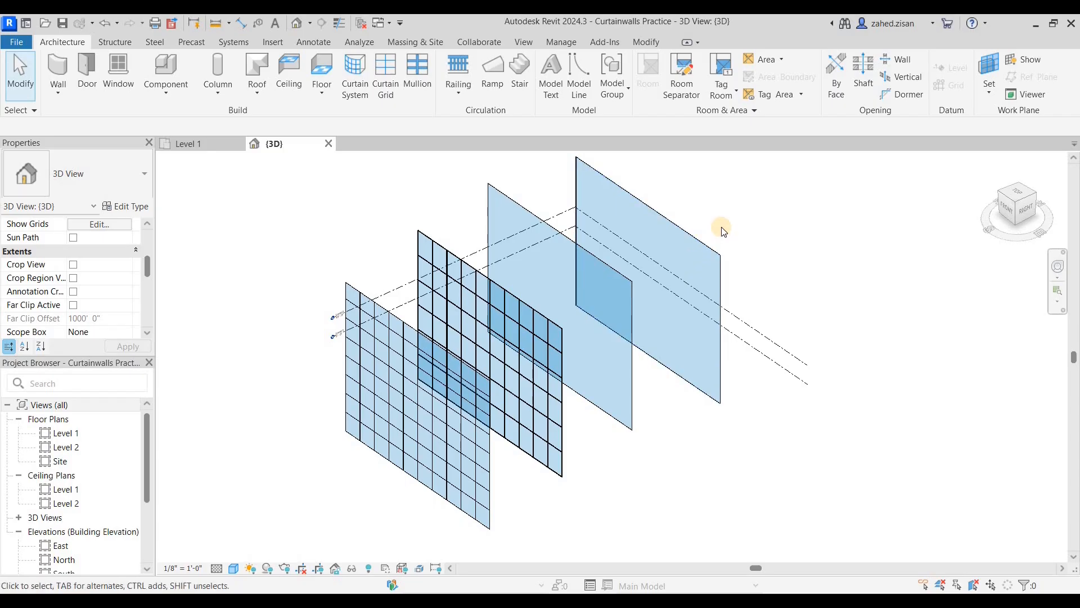
Examine the four curtain walls in the 3D view, including the grid lines and mullions of the two gridded walls
{"action": "scroll", "coordinate": [723, 232], "scroll_direction": "up", "scroll_amount": 1}
{"action": "scroll", "coordinate": [704, 208], "scroll_direction": "up", "scroll_amount": 1}
{"action": "scroll", "coordinate": [647, 273], "scroll_direction": "up", "scroll_amount": 1}
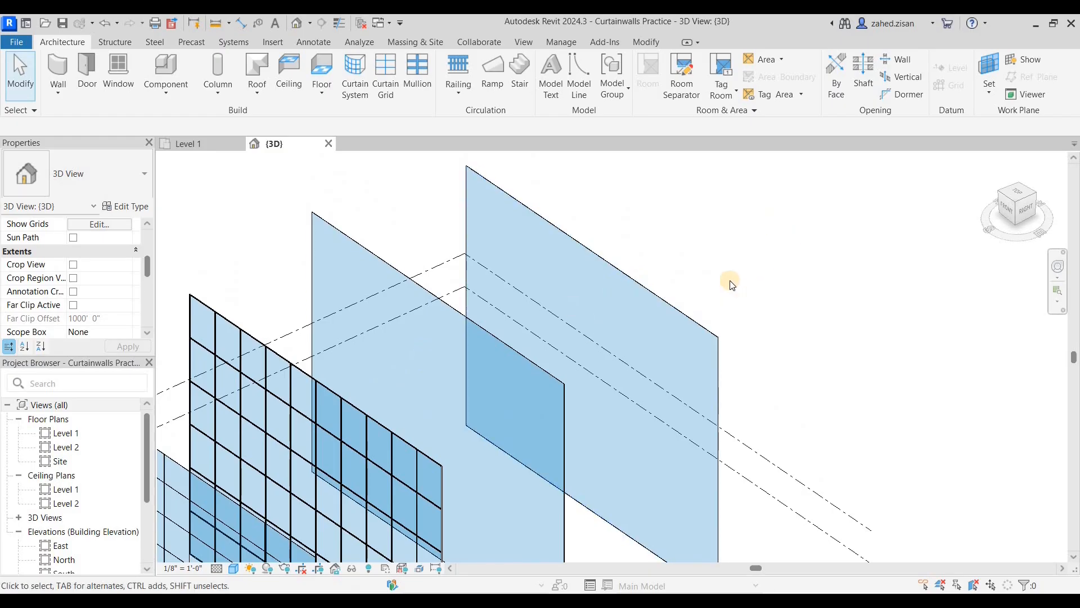
{"action": "scroll", "coordinate": [731, 284], "scroll_direction": "down", "scroll_amount": 3}
{"action": "scroll", "coordinate": [475, 352], "scroll_direction": "up", "scroll_amount": 3}
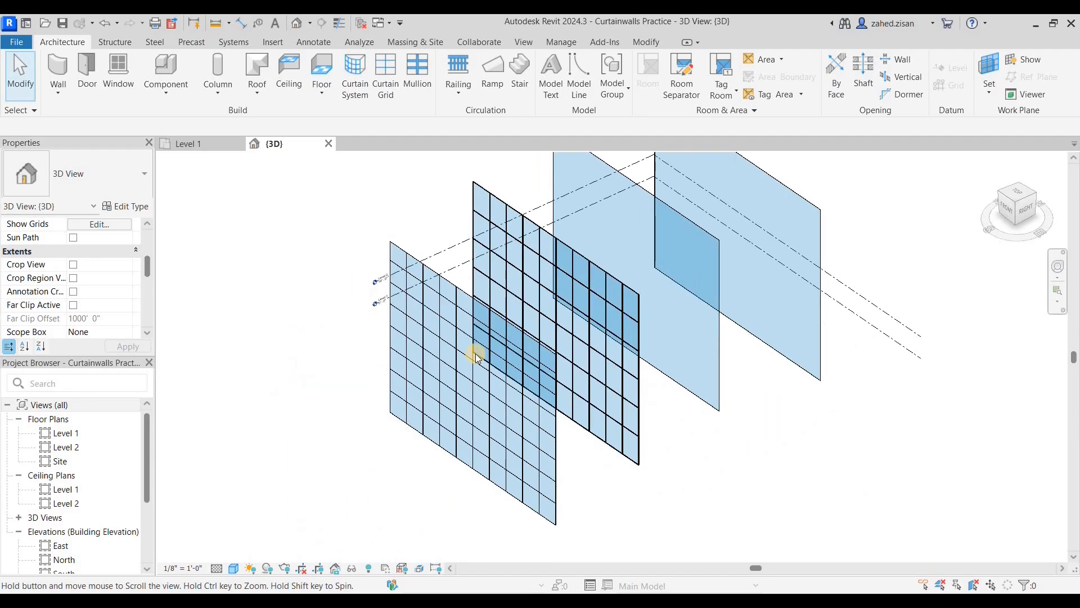
{"action": "scroll", "coordinate": [475, 352], "scroll_direction": "up", "scroll_amount": 2}
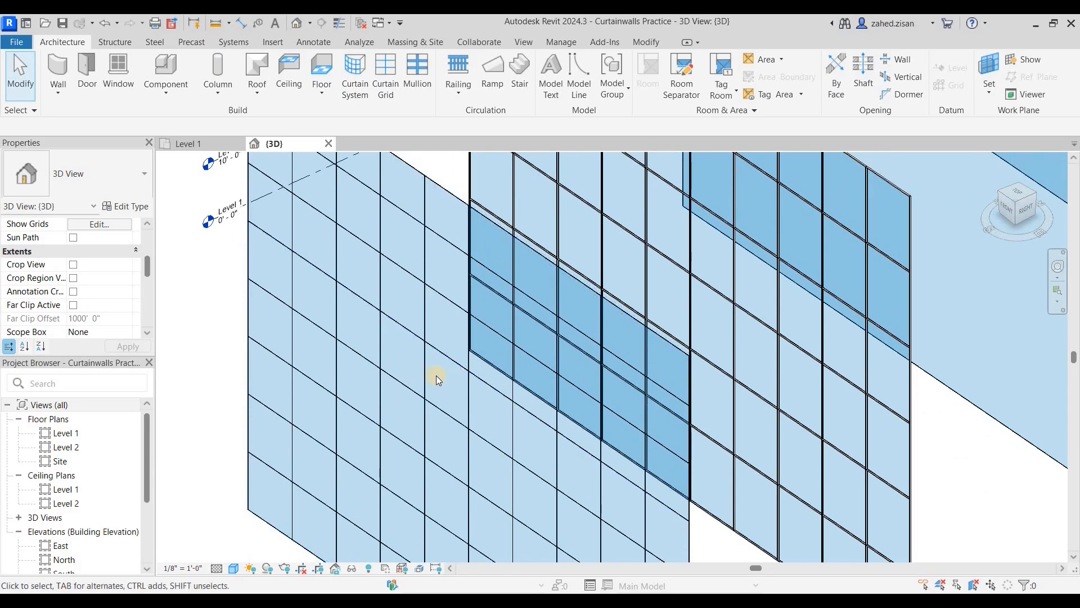
{"action": "scroll", "coordinate": [421, 373], "scroll_direction": "up", "scroll_amount": 3}
{"action": "scroll", "coordinate": [418, 371], "scroll_direction": "up", "scroll_amount": 3}
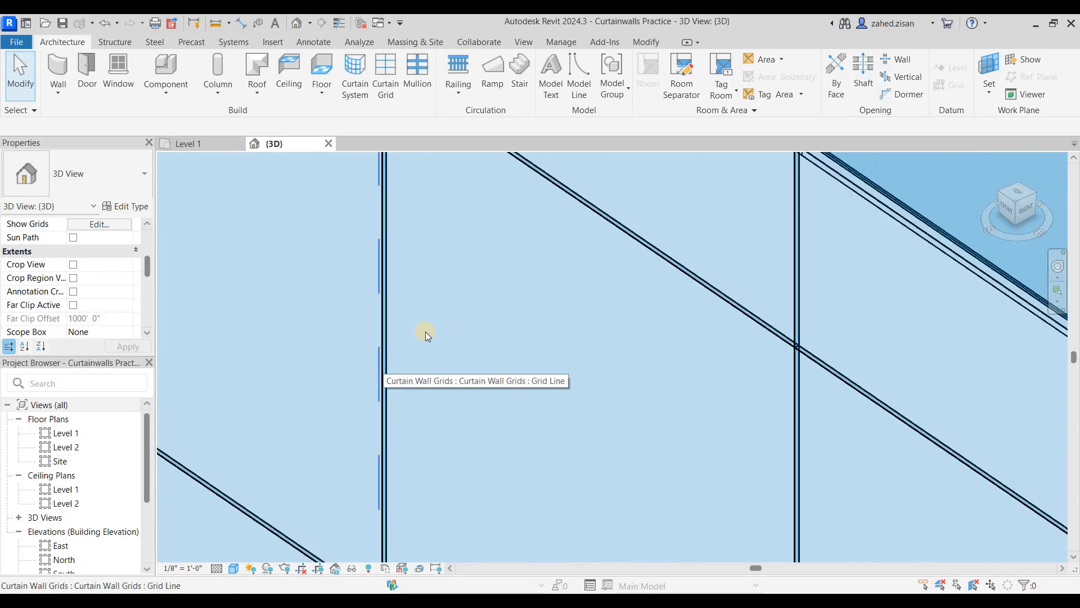
{"action": "scroll", "coordinate": [402, 335], "scroll_direction": "down", "scroll_amount": 6}
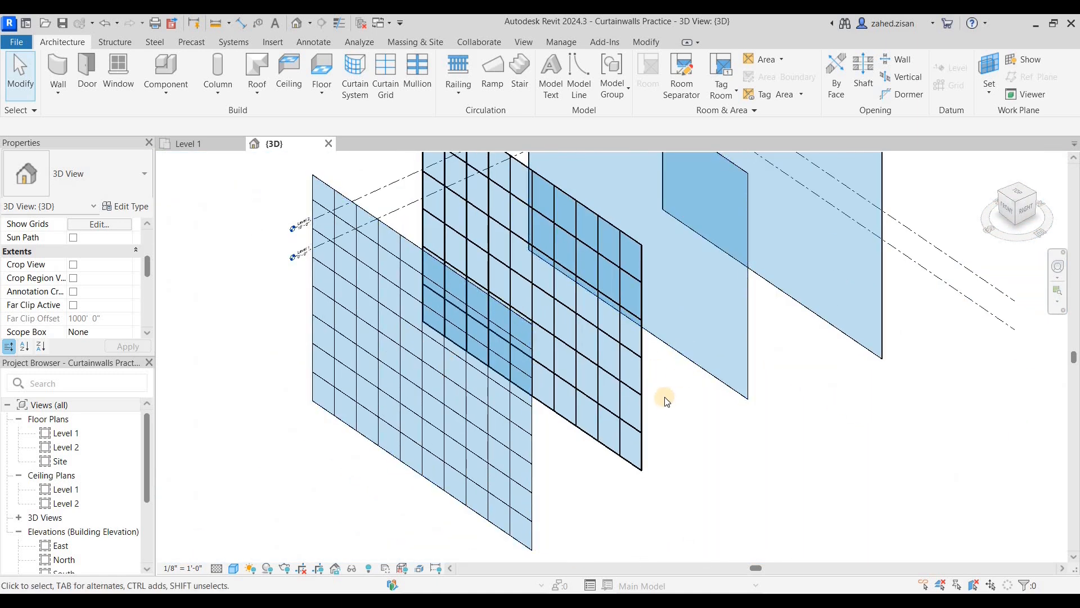
{"action": "middle_click_drag", "start_coordinate": [618, 445], "coordinate": [598, 414]}
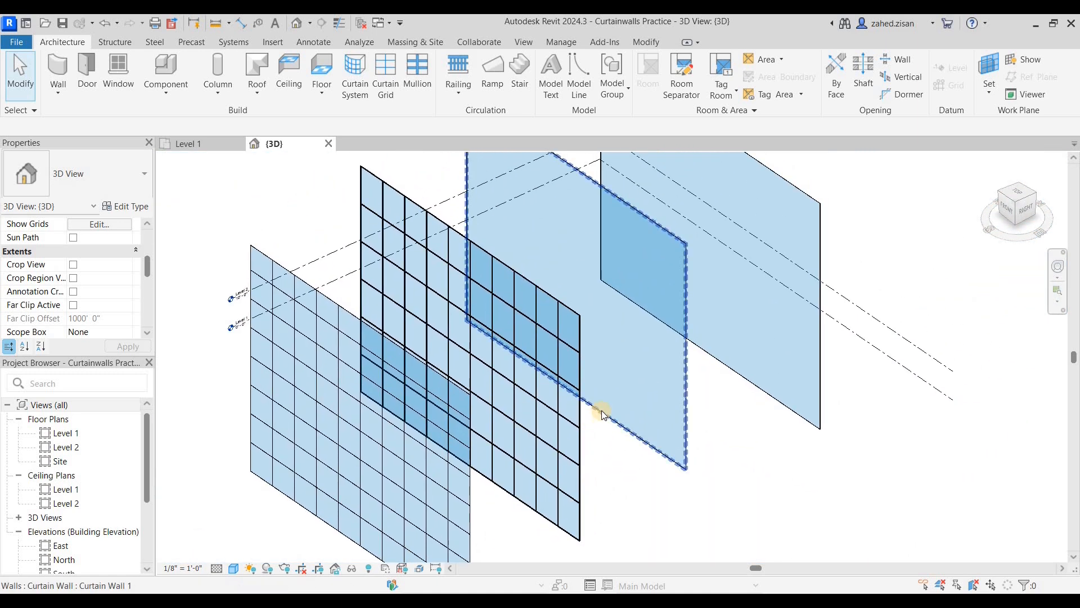
{"action": "scroll", "coordinate": [557, 336], "scroll_direction": "up", "scroll_amount": 10}
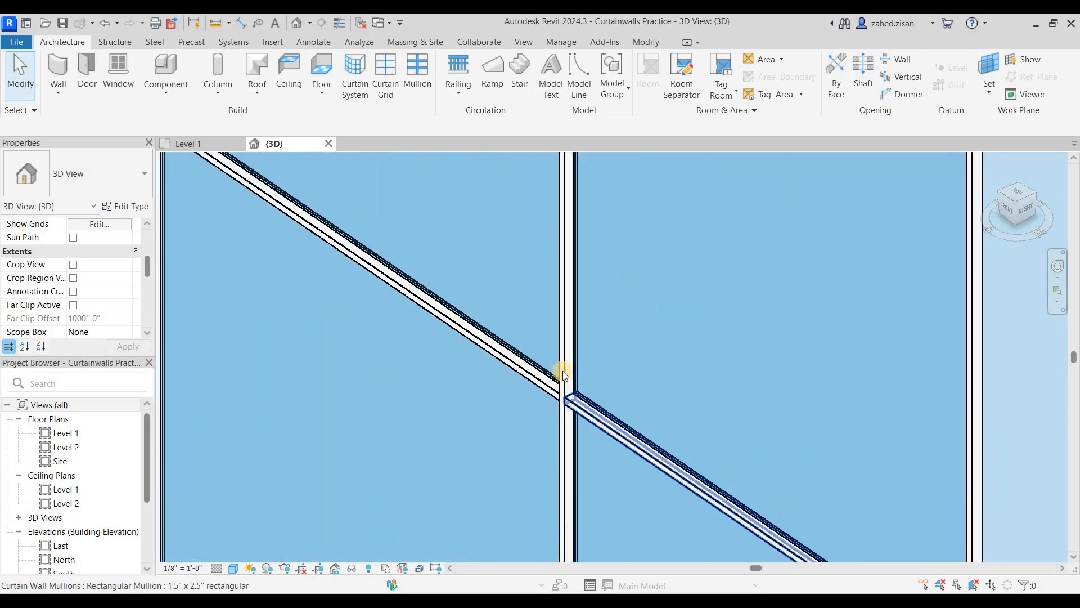
{"action": "scroll", "coordinate": [572, 376], "scroll_direction": "down", "scroll_amount": 10}
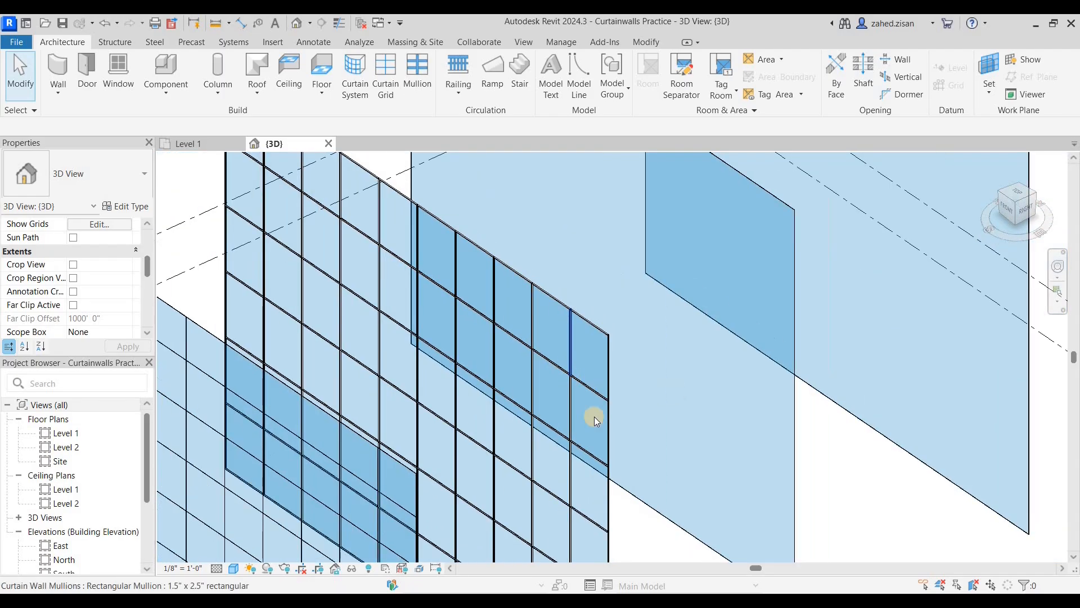
{"action": "middle_click_drag", "start_coordinate": [742, 473], "coordinate": [650, 495]}
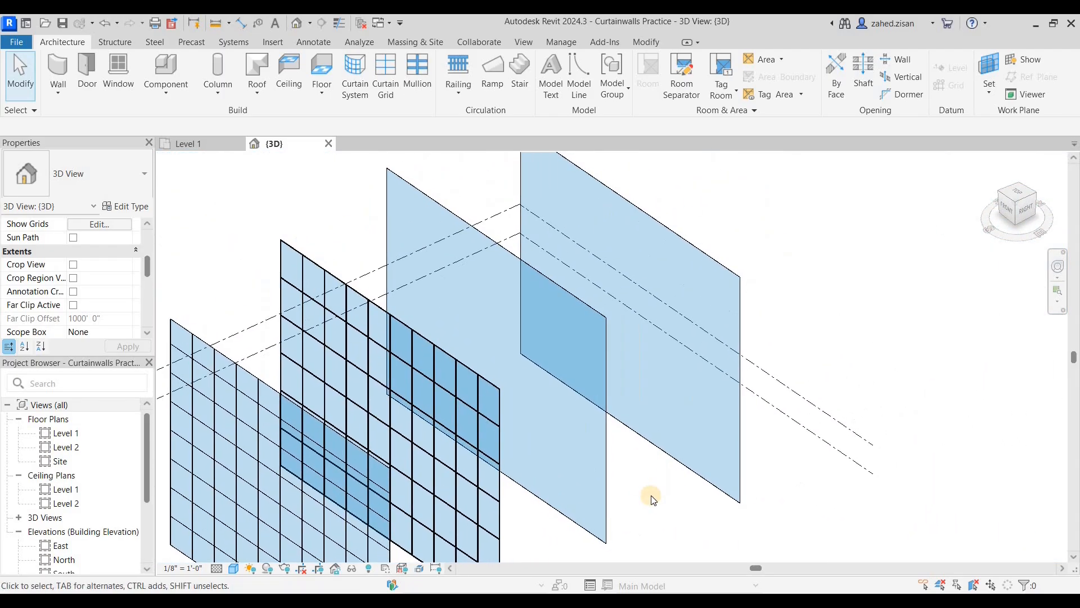
{"action": "scroll", "coordinate": [652, 495], "scroll_direction": "down", "scroll_amount": 2}
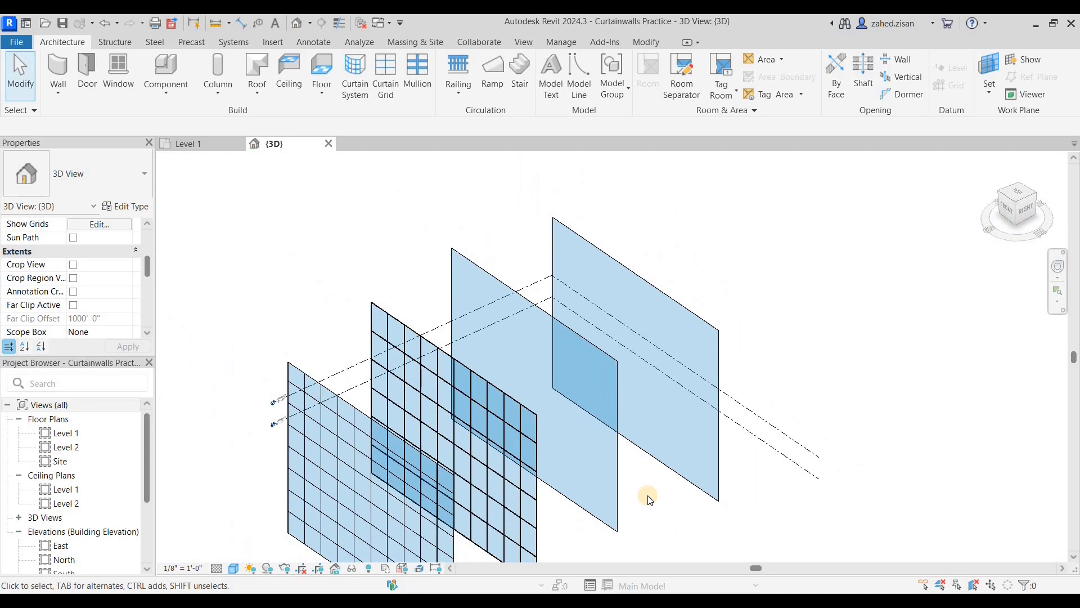
Duplicate the type of the plain curtain wall directly behind the mullioned one as "Curtain wall - Interior"
{"action": "left_click", "coordinate": [529, 303]}
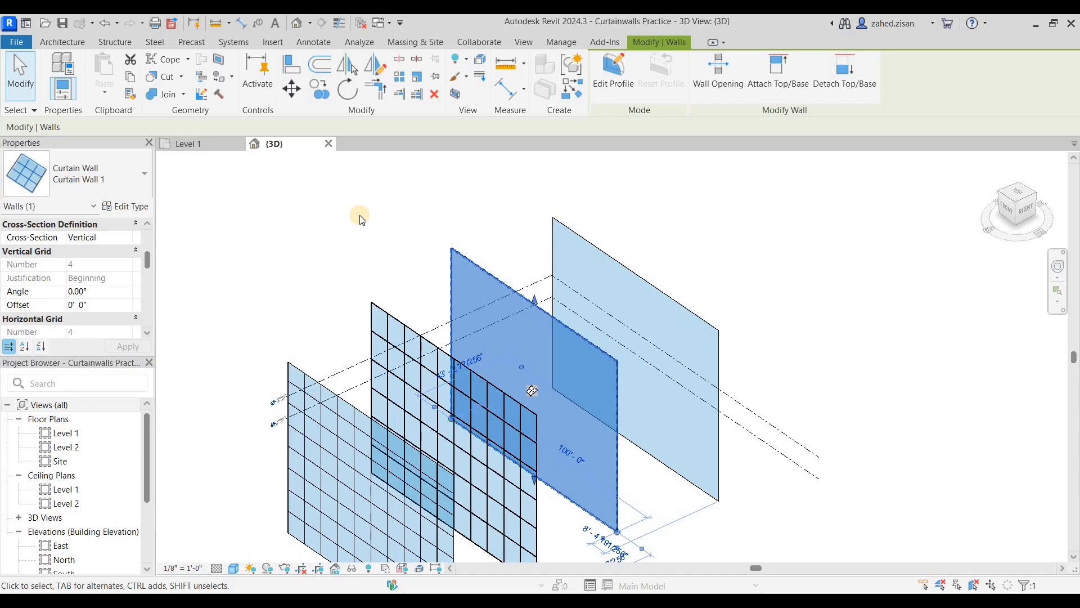
{"action": "left_click", "coordinate": [137, 209]}
{"action": "left_click", "coordinate": [636, 136]}
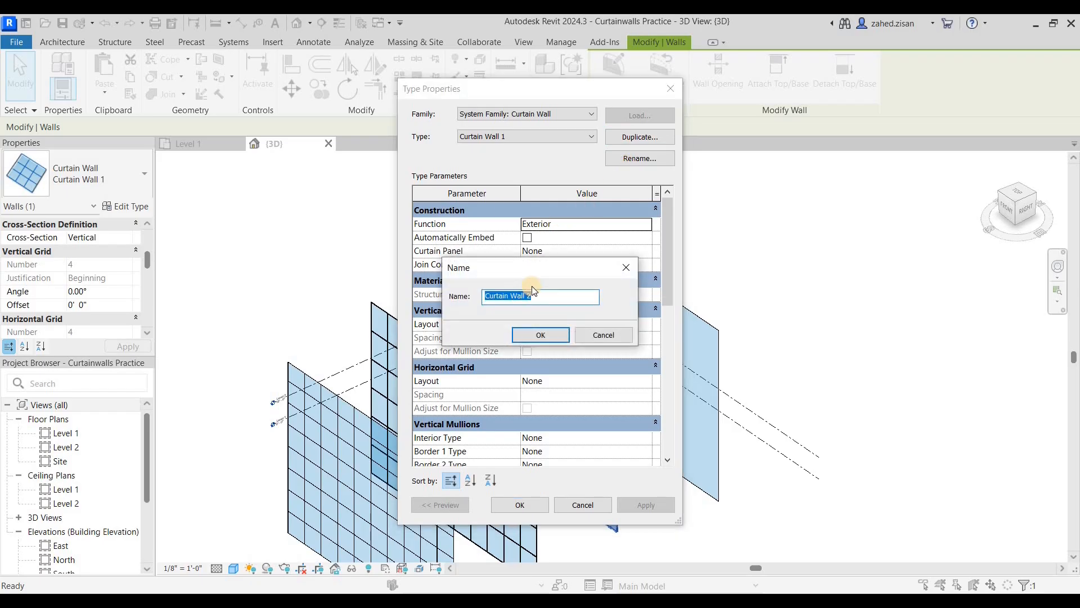
{"action": "type", "text": "Cur"}
{"action": "key", "text": "Return"}
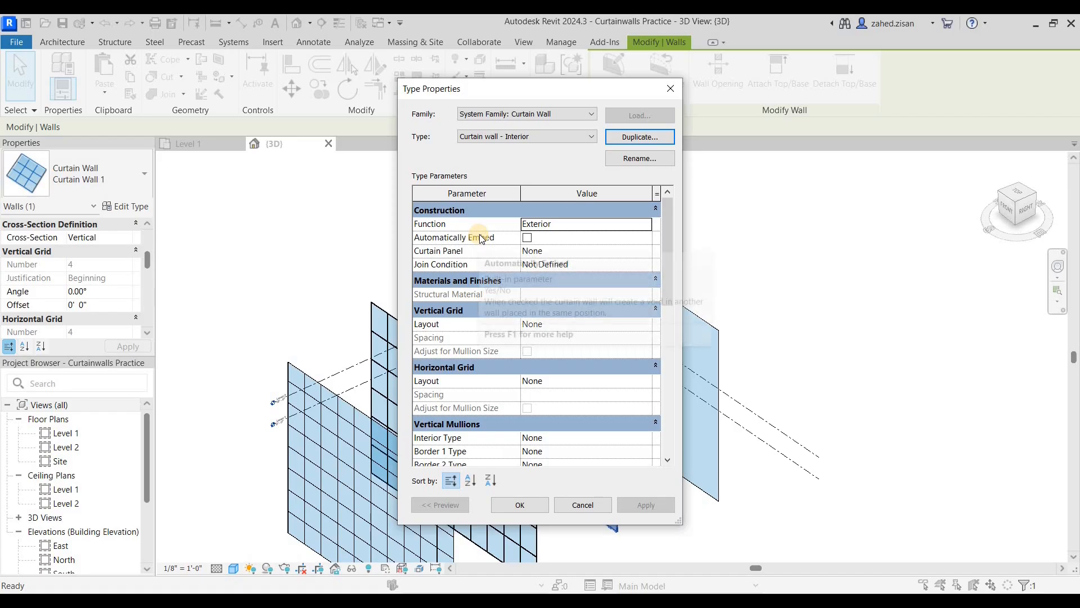
Set the new wall type's function to Interior and enable Automatically Embed
{"action": "scroll", "coordinate": [480, 234], "scroll_direction": "down", "scroll_amount": 8}
{"action": "scroll", "coordinate": [480, 234], "scroll_direction": "up", "scroll_amount": 10}
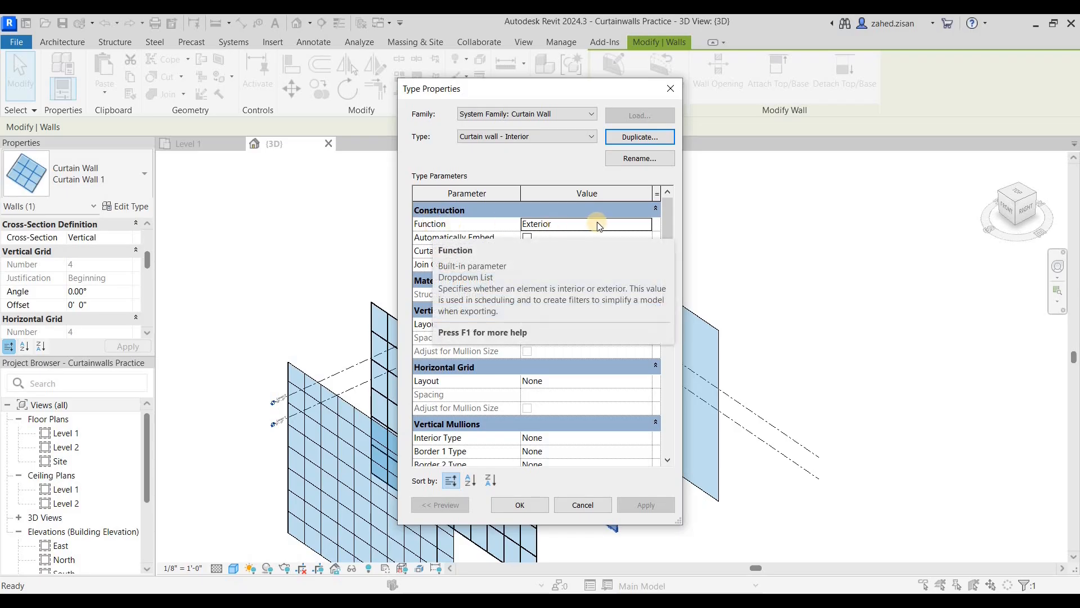
{"action": "left_click", "coordinate": [642, 225]}
{"action": "left_click", "coordinate": [644, 224]}
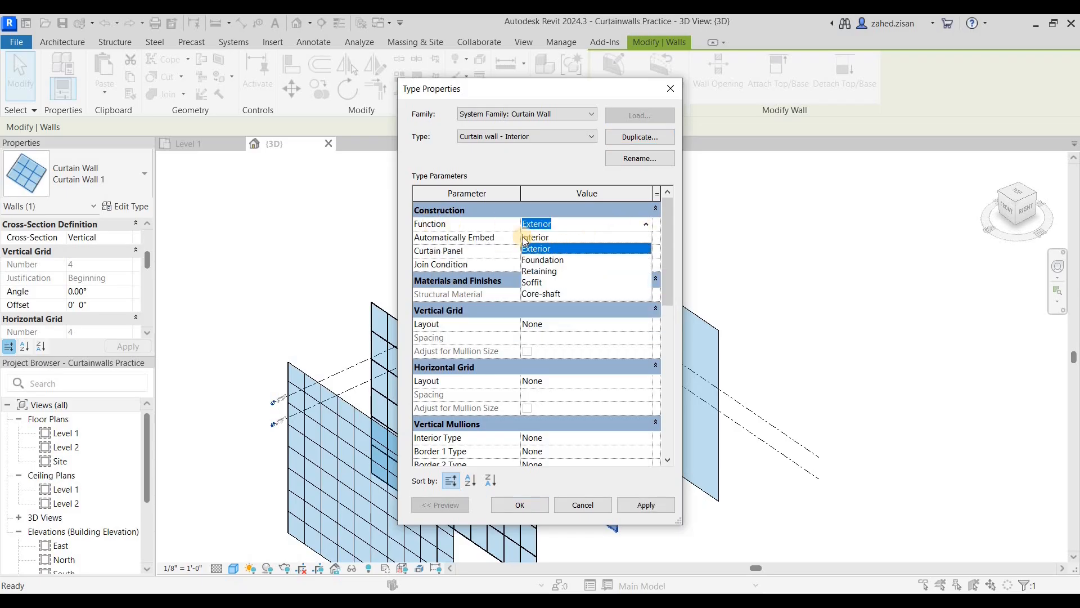
{"action": "left_click", "coordinate": [532, 246]}
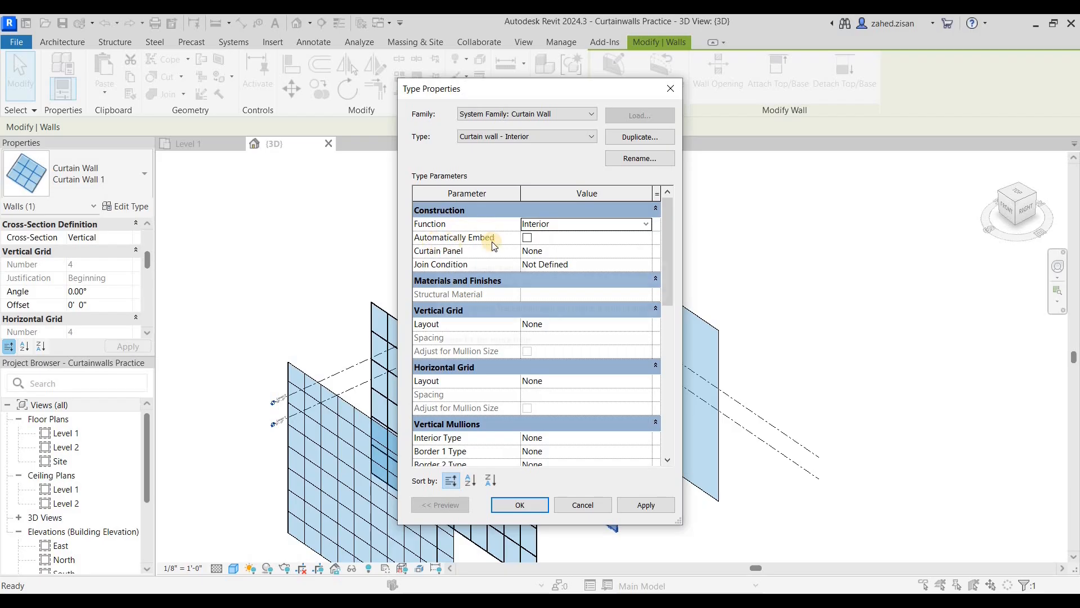
{"action": "mouse_move", "coordinate": [494, 246]}
{"action": "left_click", "coordinate": [528, 239]}
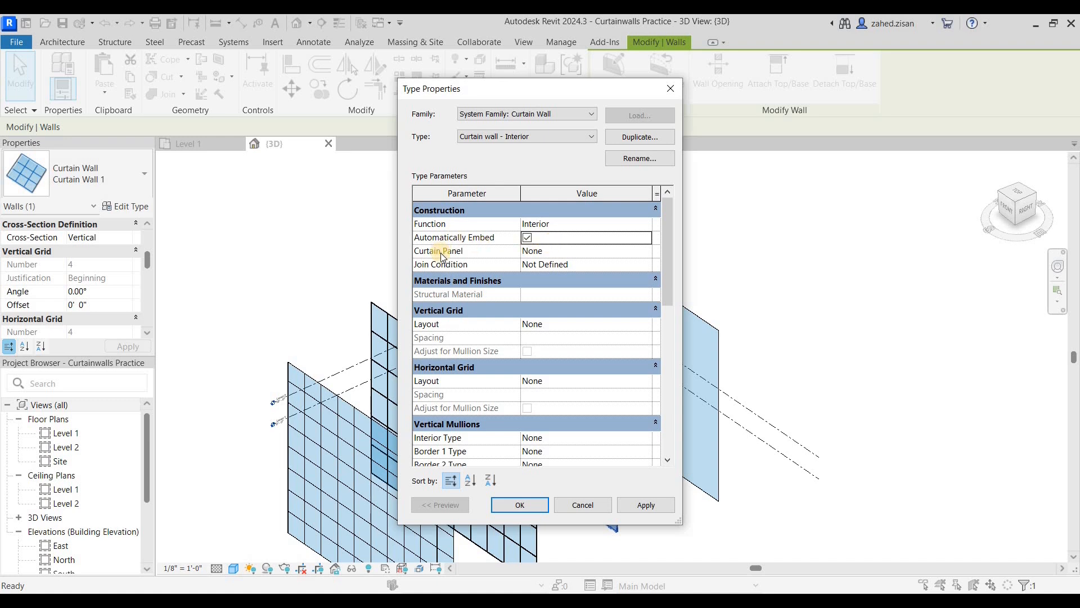
Set the curtain panel of the interior wall type to System Panel : Glazed
{"action": "mouse_move", "coordinate": [440, 252]}
{"action": "left_click", "coordinate": [639, 254]}
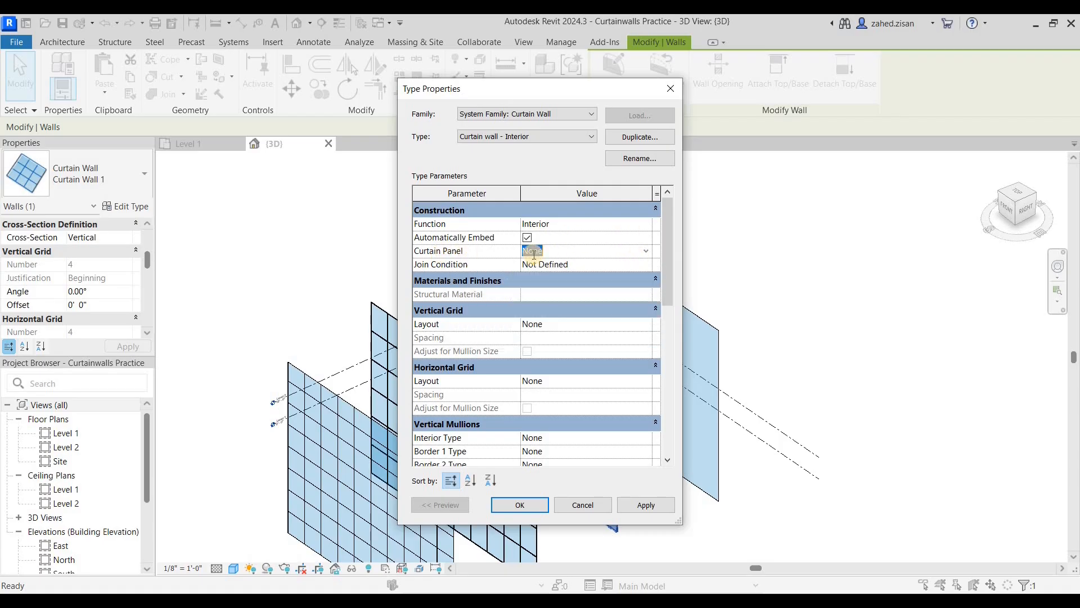
{"action": "left_click", "coordinate": [645, 252]}
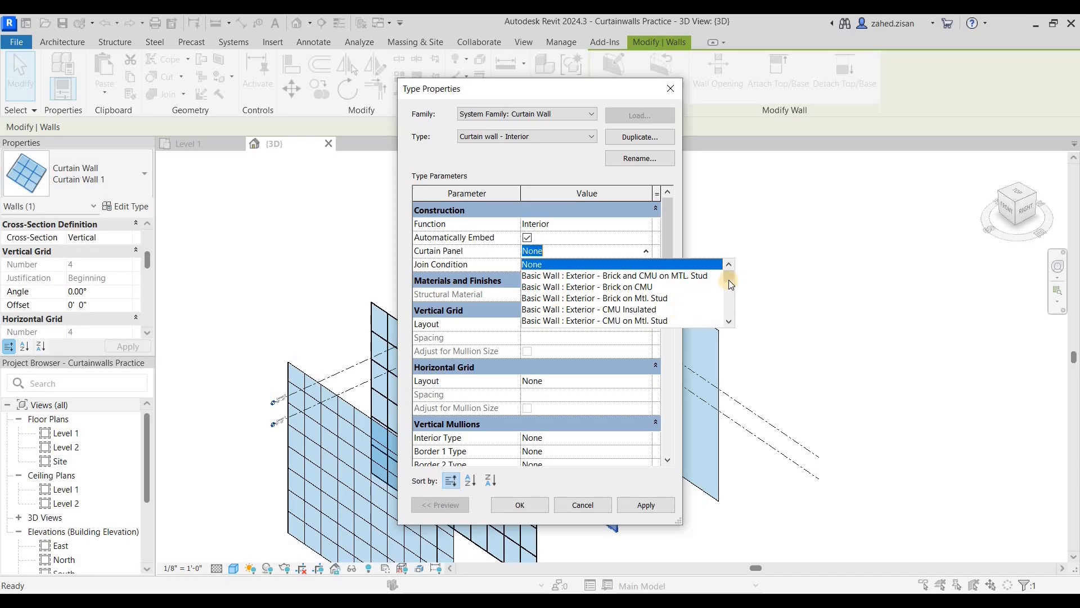
{"action": "left_click_drag", "start_coordinate": [730, 286], "coordinate": [730, 319]}
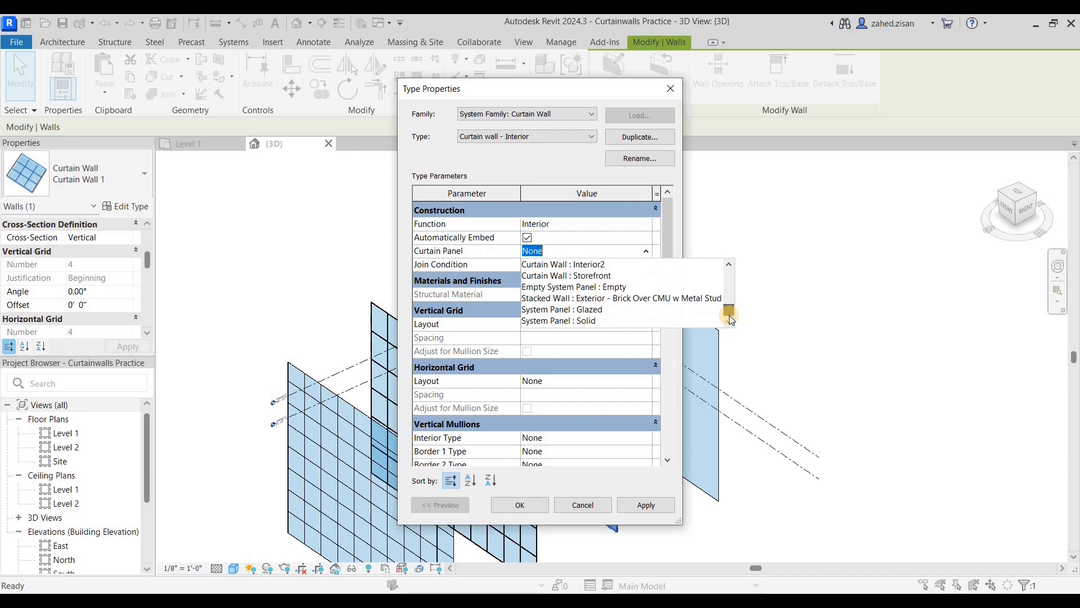
{"action": "left_click", "coordinate": [585, 310]}
Set the join condition of the interior wall type to Vertical Grid Continuous
{"action": "left_click", "coordinate": [559, 267]}
{"action": "left_click", "coordinate": [646, 267]}
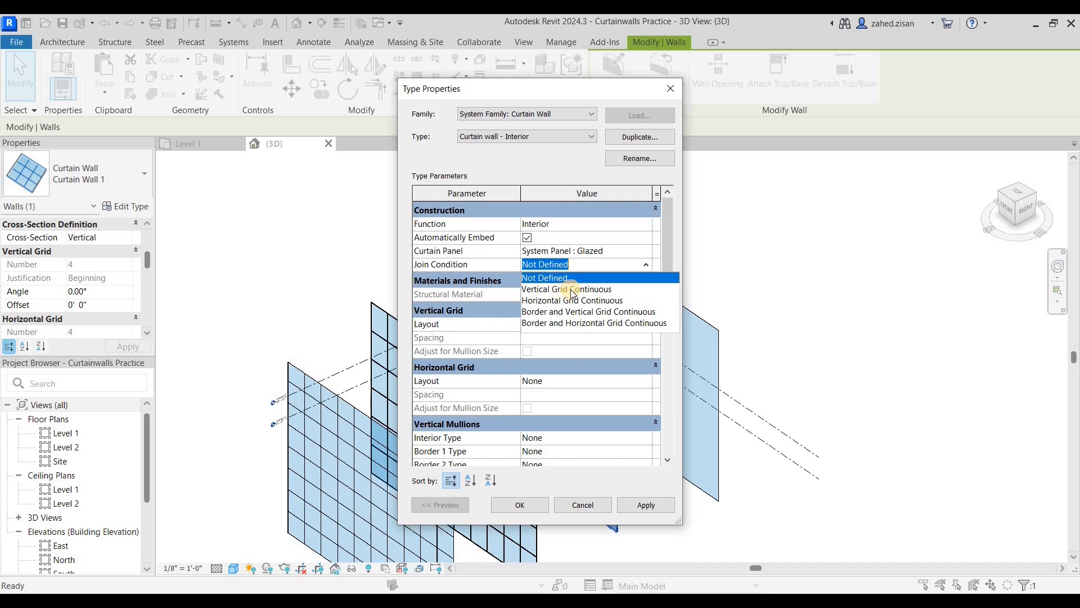
{"action": "left_click", "coordinate": [554, 289]}
{"action": "left_click_drag", "start_coordinate": [528, 90], "coordinate": [845, 81]}
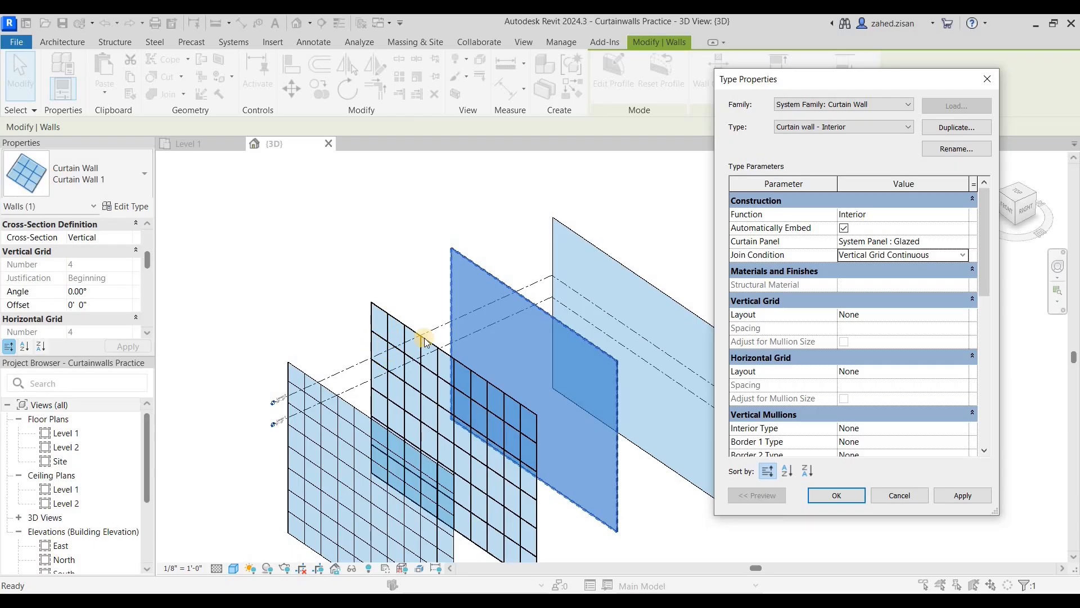
{"action": "left_click_drag", "start_coordinate": [796, 82], "coordinate": [482, 102]}
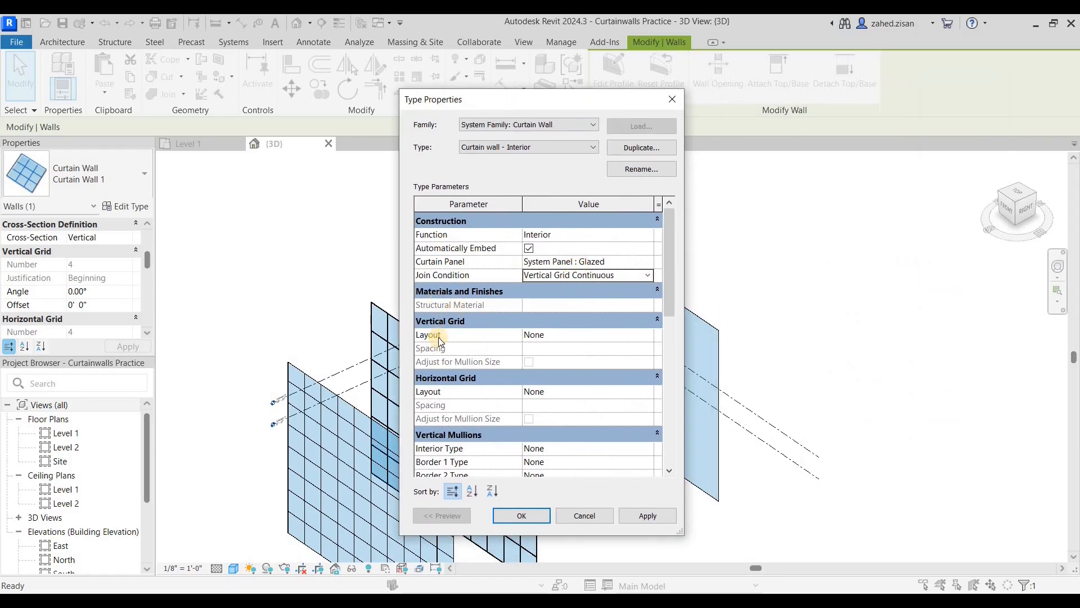
Set the vertical grid layout to Fixed Distance with a spacing of 10' 0"
{"action": "left_click", "coordinate": [637, 335]}
{"action": "left_click", "coordinate": [646, 335]}
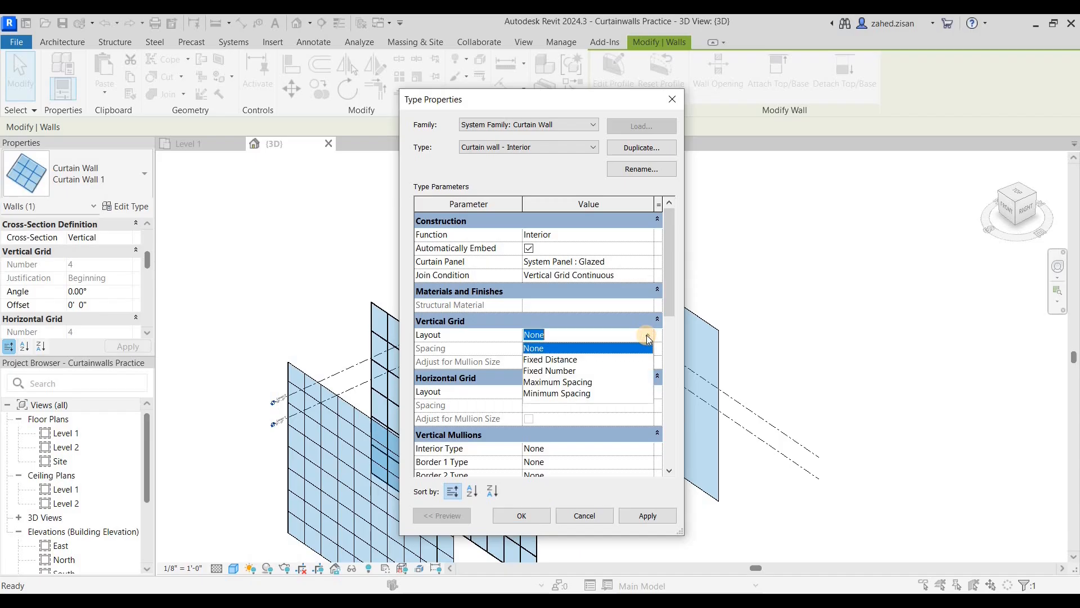
{"action": "left_click", "coordinate": [556, 359]}
{"action": "left_click", "coordinate": [525, 349]}
{"action": "type", "text": "10' 0\""}
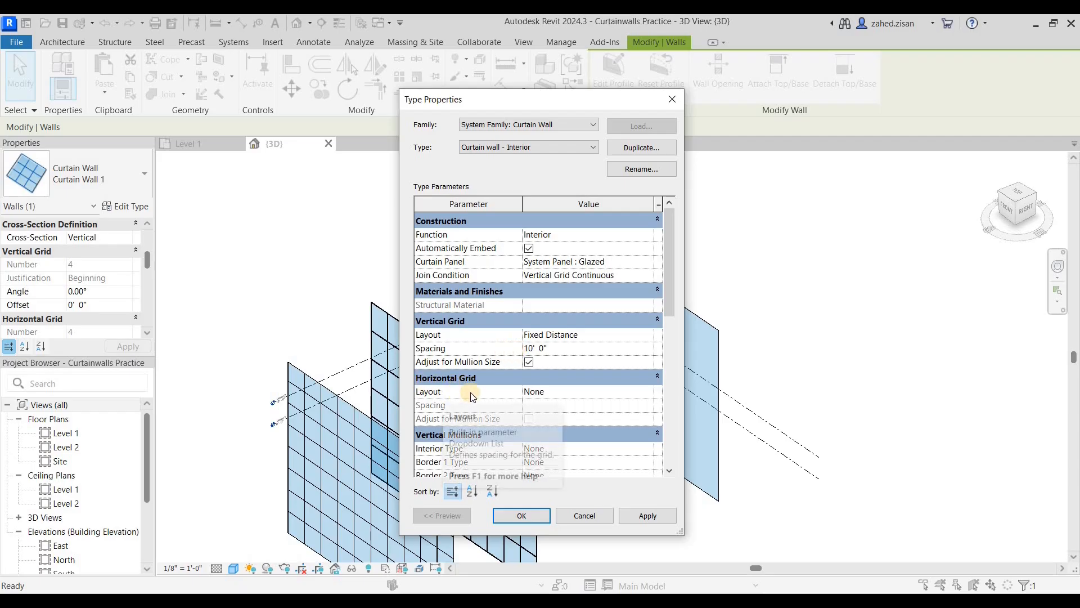
Set the horizontal grid layout of the interior wall type to Fixed Number
{"action": "left_click", "coordinate": [646, 394]}
{"action": "left_click", "coordinate": [648, 395]}
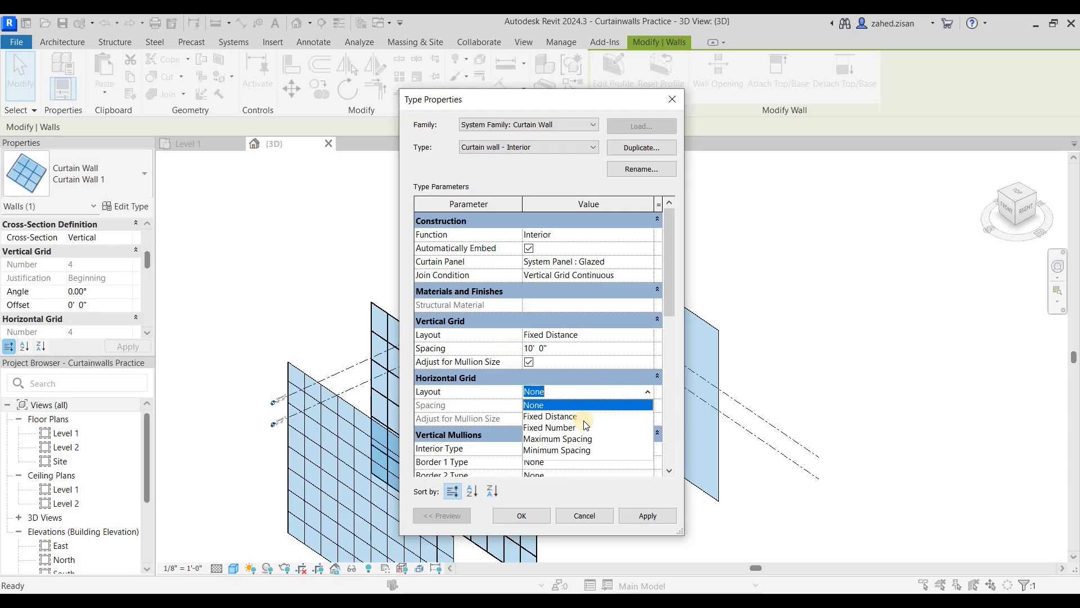
{"action": "left_click", "coordinate": [543, 428]}
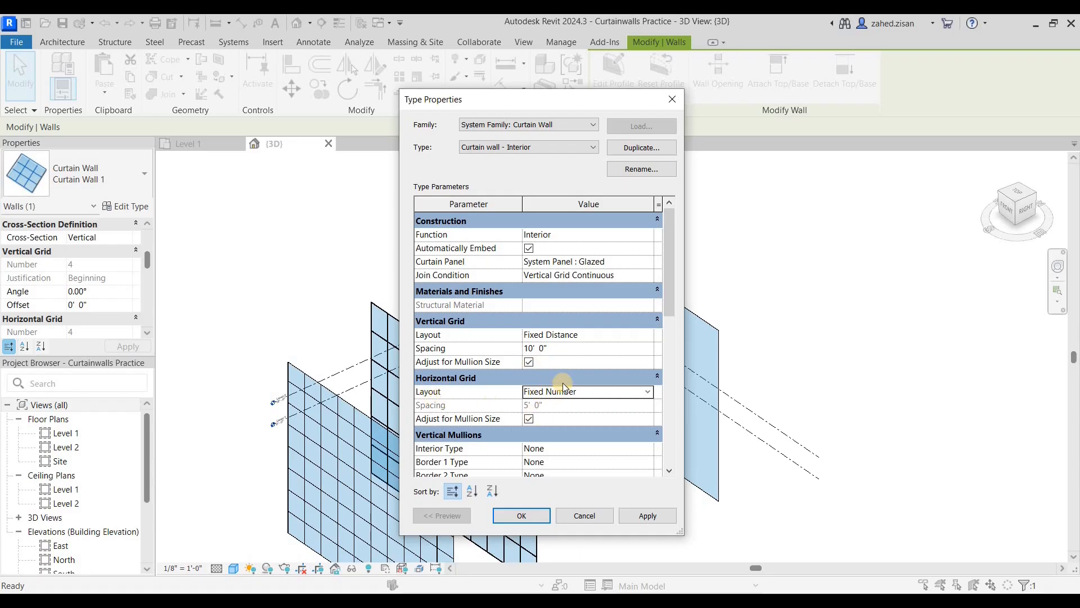
Set the vertical mullions to Rectangular Mullion : 1" Square for the interior and 1.5" x 2.5" rectangular for both borders
{"action": "scroll", "coordinate": [562, 381], "scroll_direction": "down", "scroll_amount": 2}
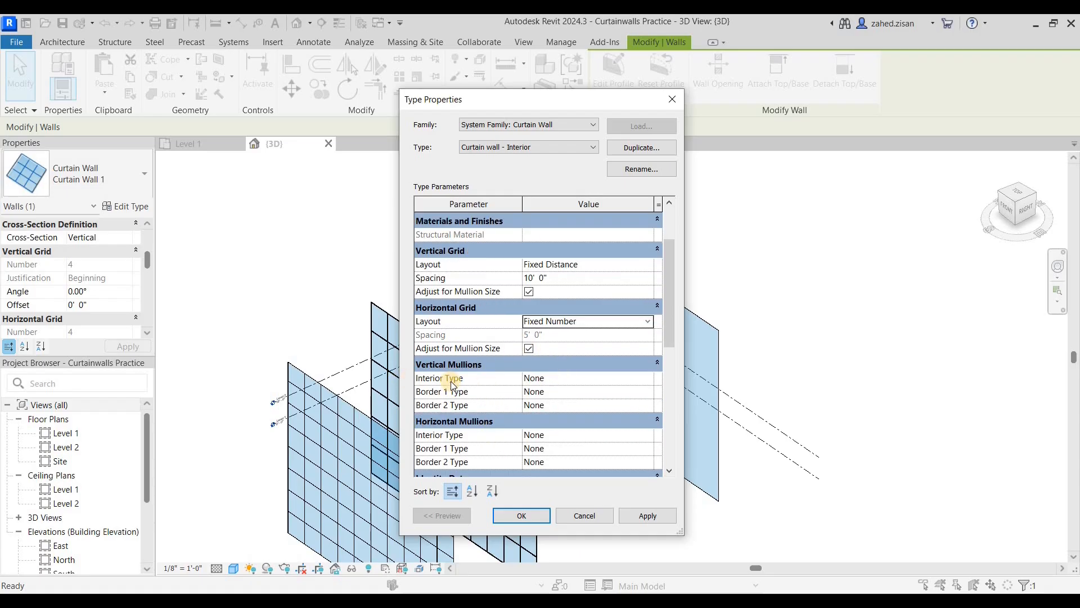
{"action": "left_click", "coordinate": [563, 378]}
{"action": "left_click", "coordinate": [646, 378]}
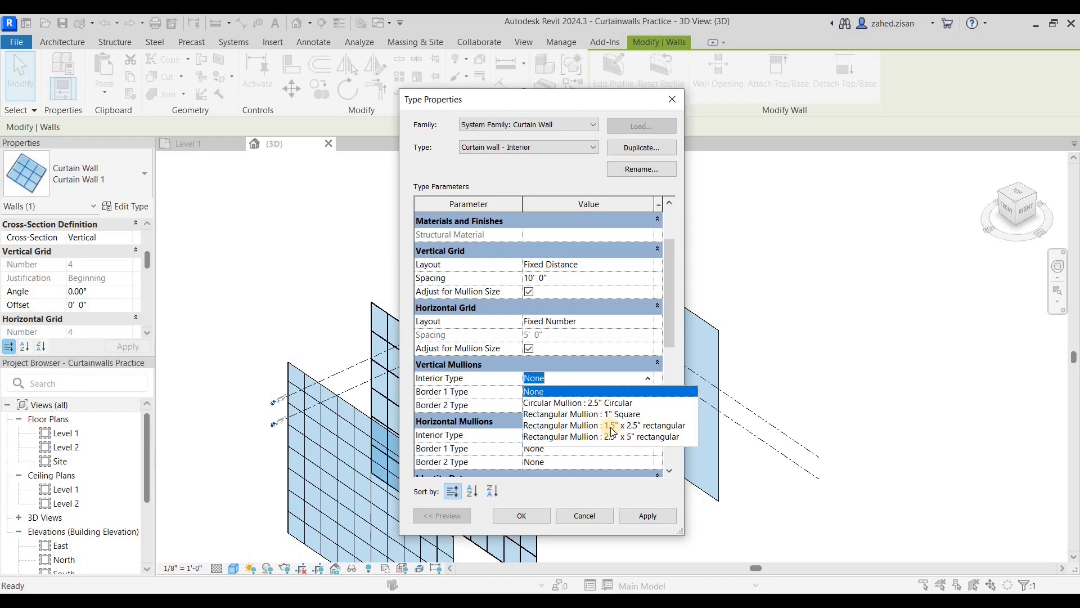
{"action": "left_click", "coordinate": [569, 414]}
{"action": "left_click", "coordinate": [593, 392]}
{"action": "left_click", "coordinate": [646, 393]}
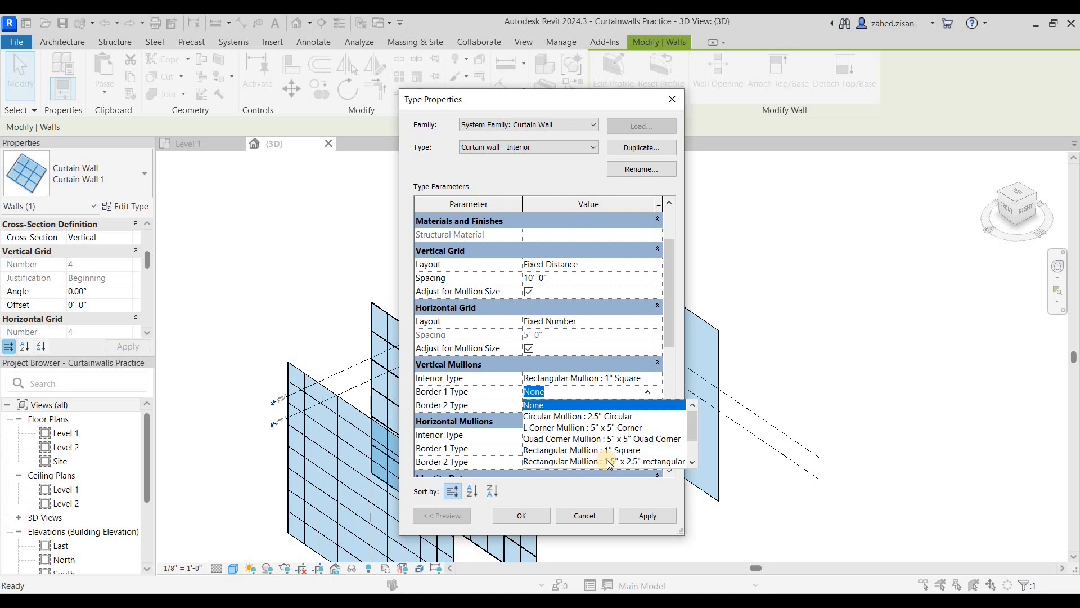
{"action": "left_click", "coordinate": [606, 460]}
{"action": "left_click", "coordinate": [639, 408]}
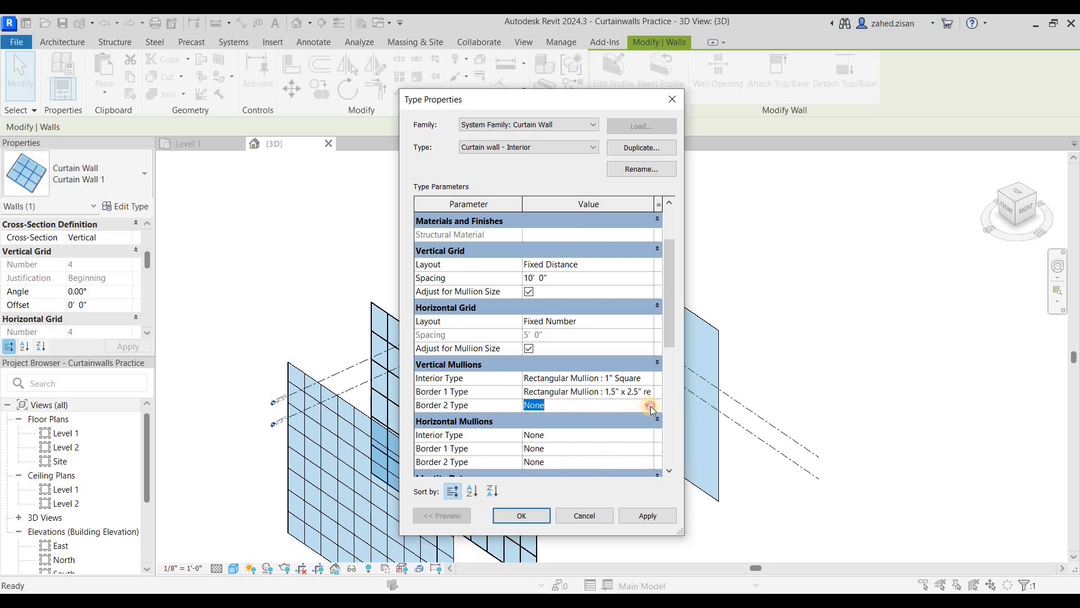
{"action": "left_click", "coordinate": [648, 405]}
{"action": "left_click", "coordinate": [619, 472]}
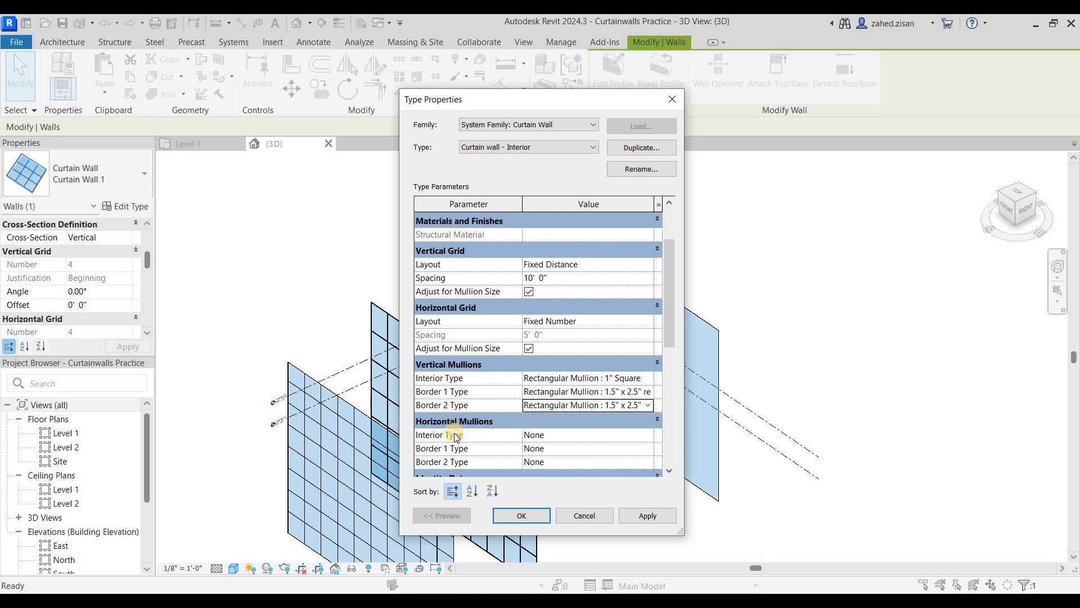
Set the horizontal mullions to Rectangular Mullion : 1" Square for the interior and 1.5" x 2.5" rectangular for both borders
{"action": "left_click", "coordinate": [650, 435]}
{"action": "left_click", "coordinate": [650, 434]}
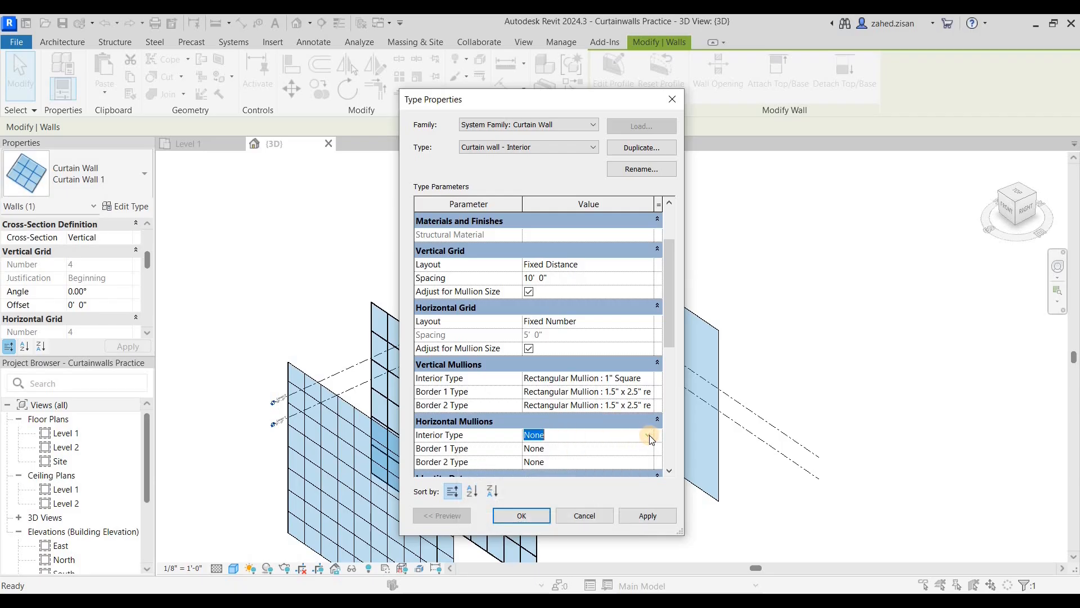
{"action": "left_click", "coordinate": [602, 472]}
{"action": "left_click", "coordinate": [650, 447]}
{"action": "left_click", "coordinate": [648, 449]}
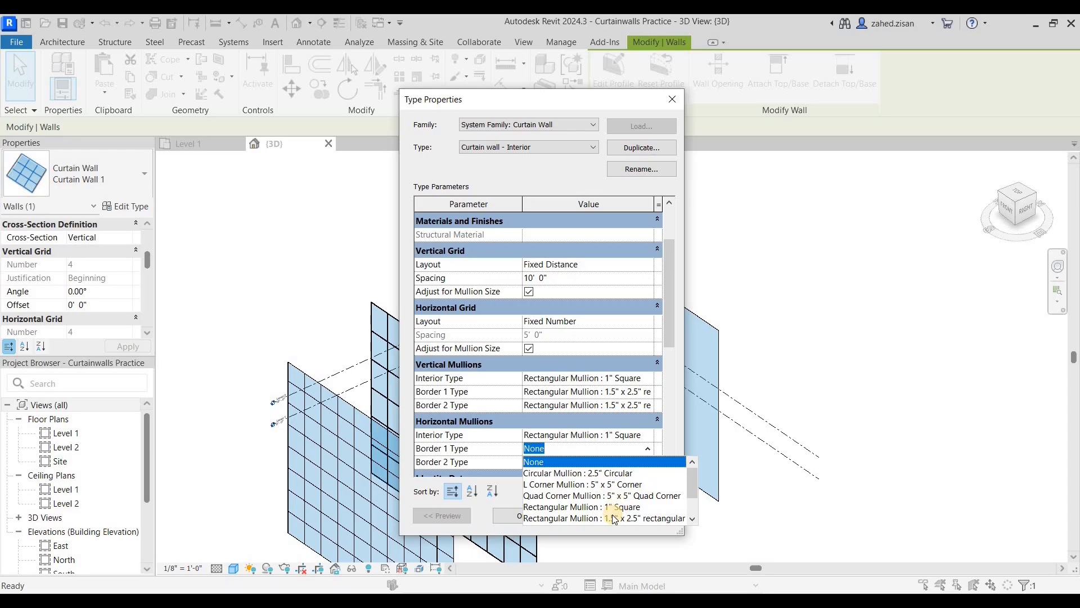
{"action": "left_click", "coordinate": [612, 517]}
{"action": "left_click", "coordinate": [650, 462]}
{"action": "left_click", "coordinate": [649, 465]}
{"action": "left_click", "coordinate": [624, 535]}
{"action": "scroll", "coordinate": [586, 392], "scroll_direction": "down", "scroll_amount": 2}
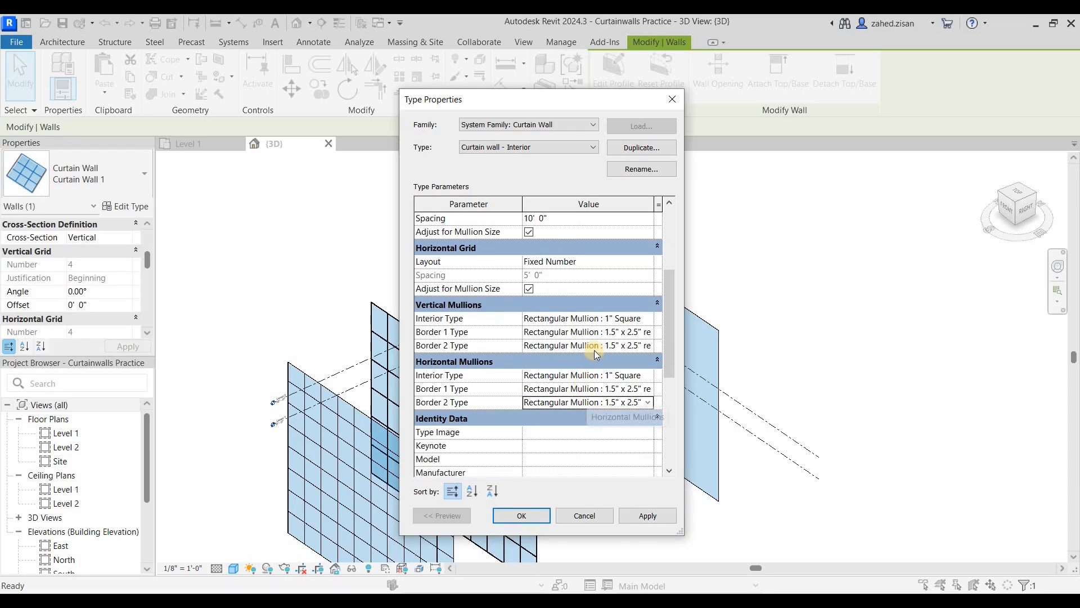
Review the parameters of the Curtain wall - Interior type and accept them for the selected wall
{"action": "scroll", "coordinate": [594, 350], "scroll_direction": "down", "scroll_amount": 1}
{"action": "scroll", "coordinate": [461, 387], "scroll_direction": "down", "scroll_amount": 4}
{"action": "scroll", "coordinate": [460, 387], "scroll_direction": "down", "scroll_amount": 2}
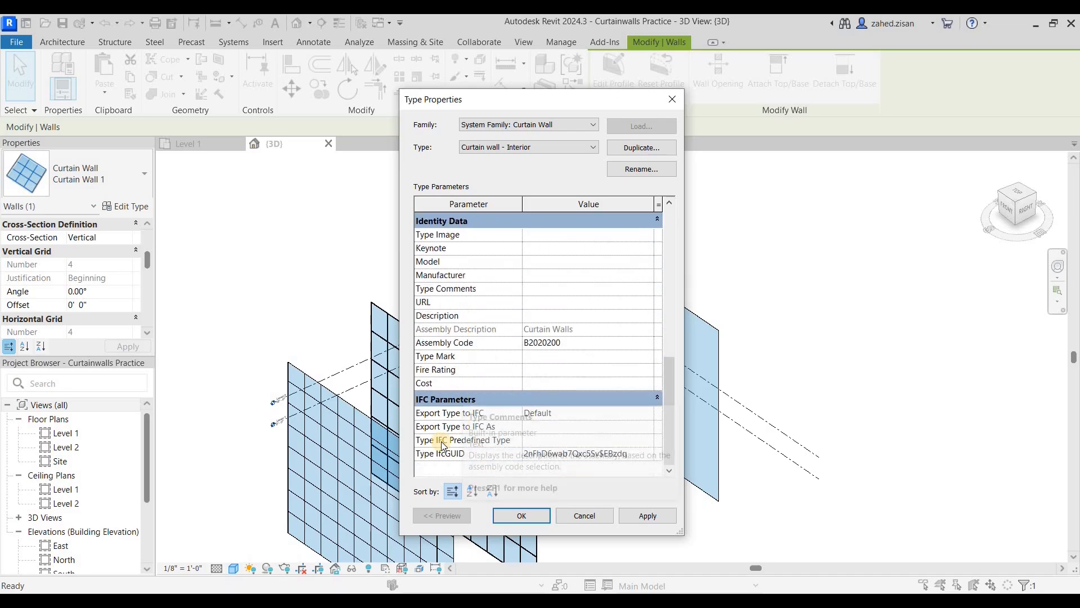
{"action": "scroll", "coordinate": [565, 400], "scroll_direction": "up", "scroll_amount": 7}
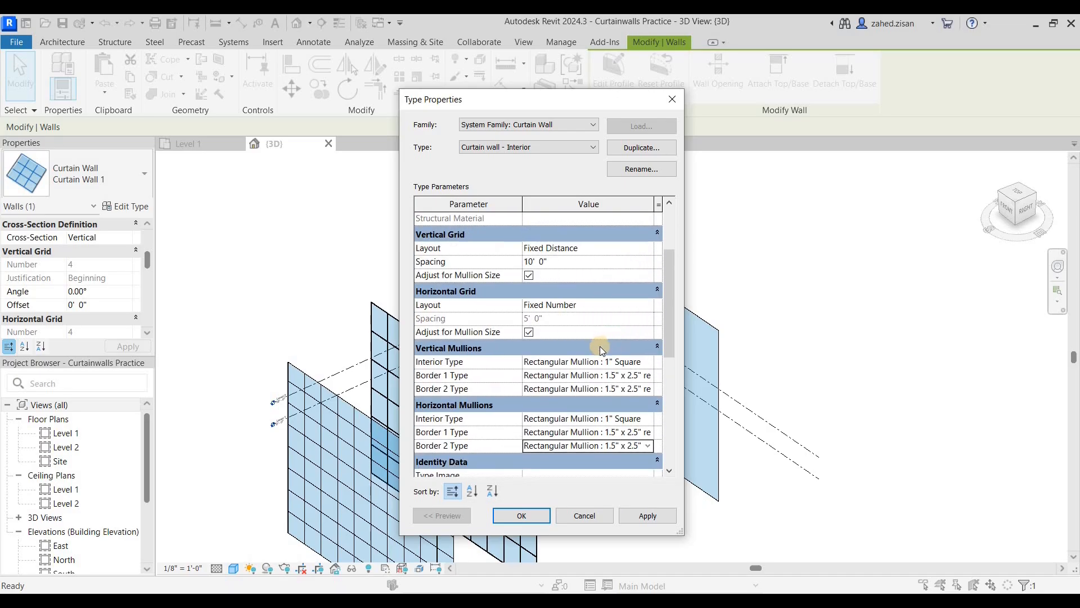
{"action": "scroll", "coordinate": [600, 346], "scroll_direction": "up", "scroll_amount": 3}
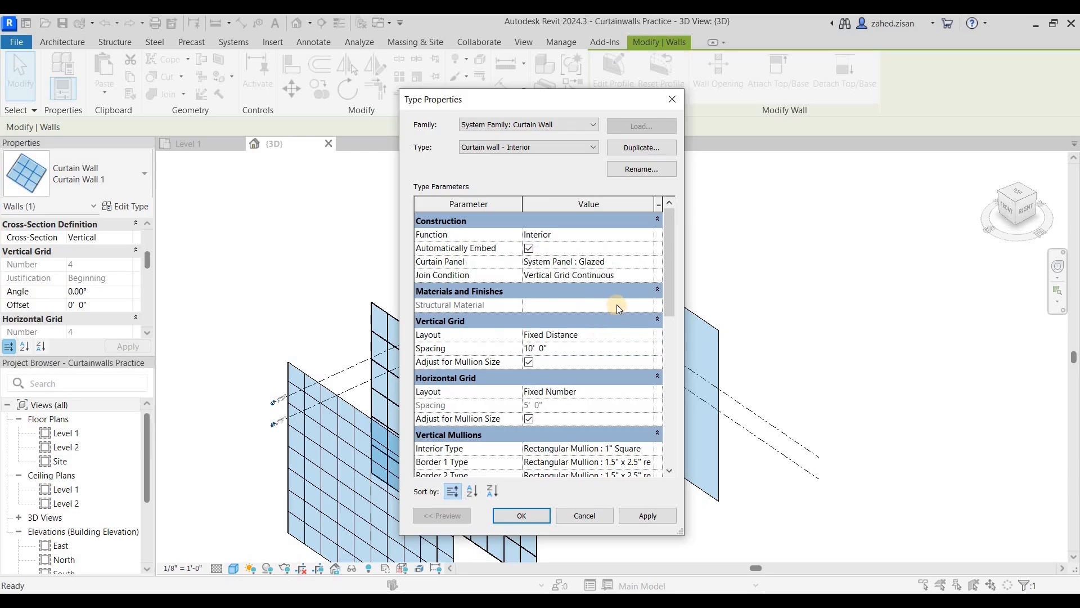
{"action": "scroll", "coordinate": [606, 290], "scroll_direction": "down", "scroll_amount": 3}
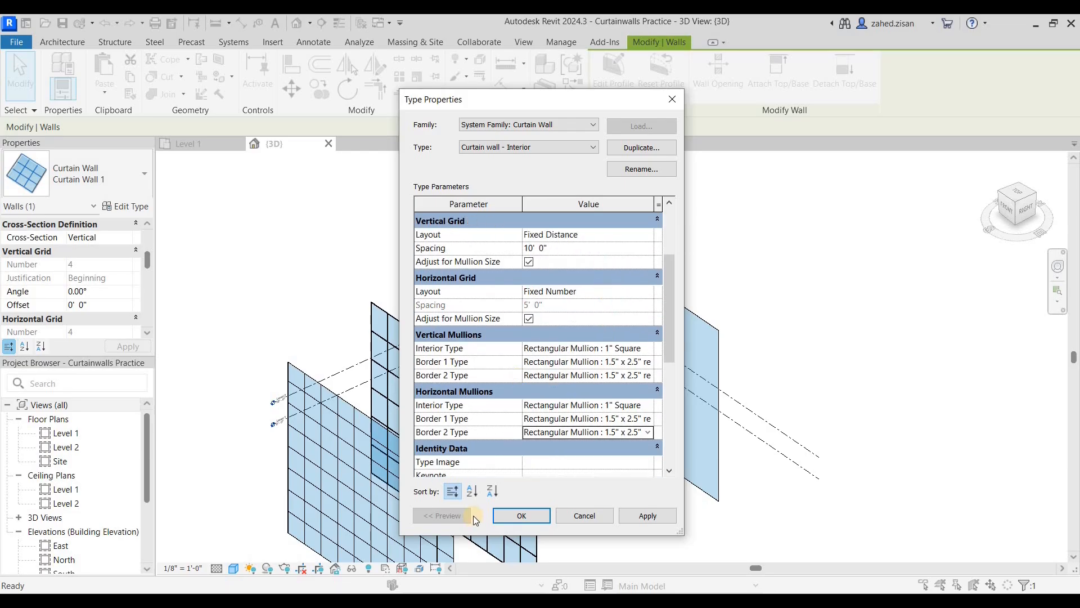
{"action": "left_click", "coordinate": [522, 515]}
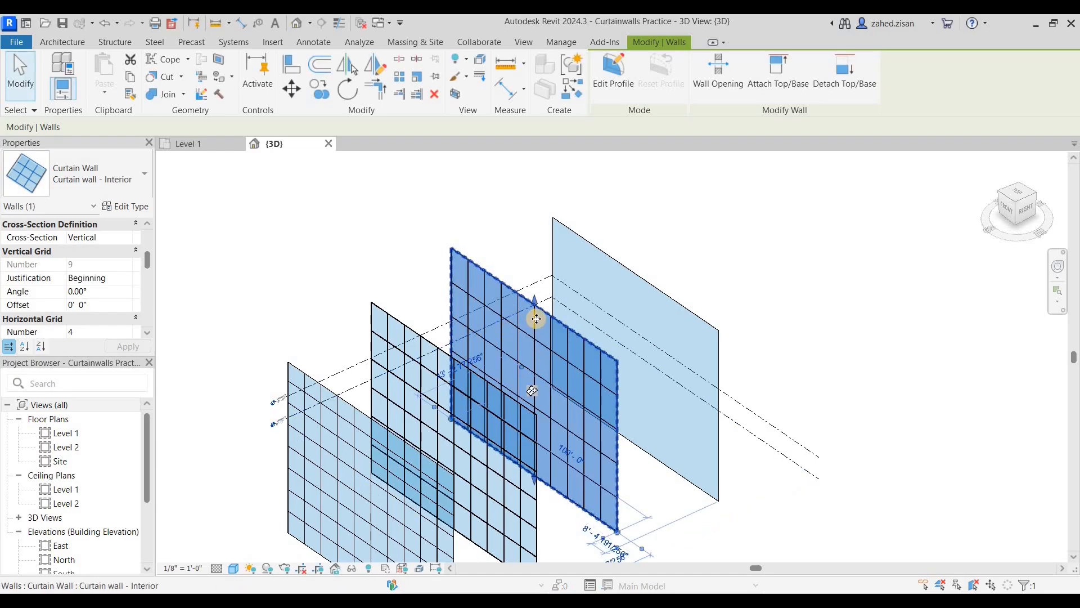
Examine the border mullions and an interior mullion intersection of the selected interior curtain wall up close
{"action": "scroll", "coordinate": [541, 322], "scroll_direction": "up", "scroll_amount": 3}
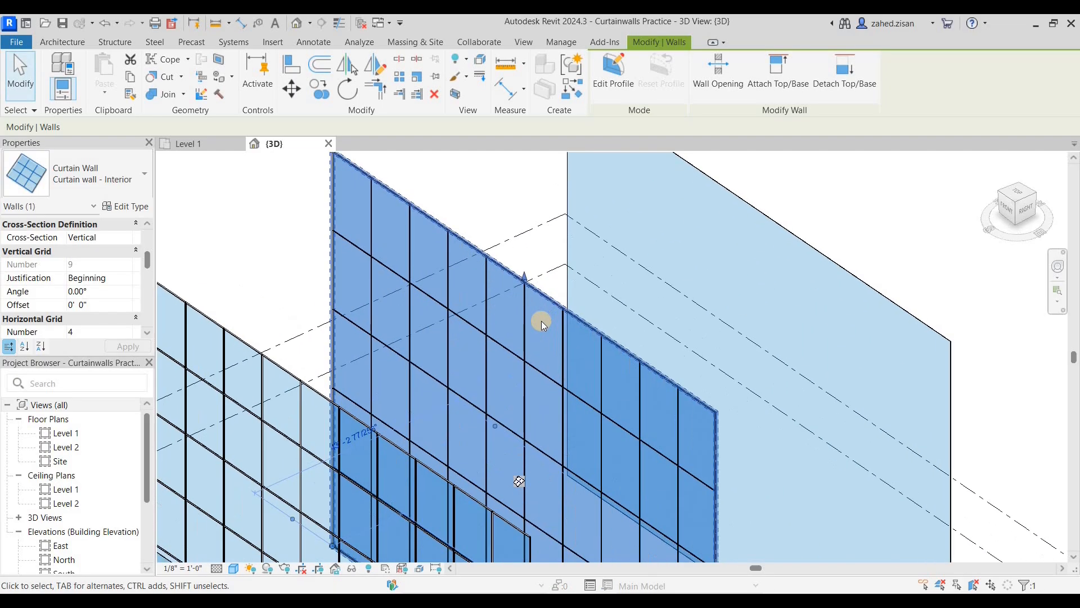
{"action": "scroll", "coordinate": [541, 321], "scroll_direction": "up", "scroll_amount": 2}
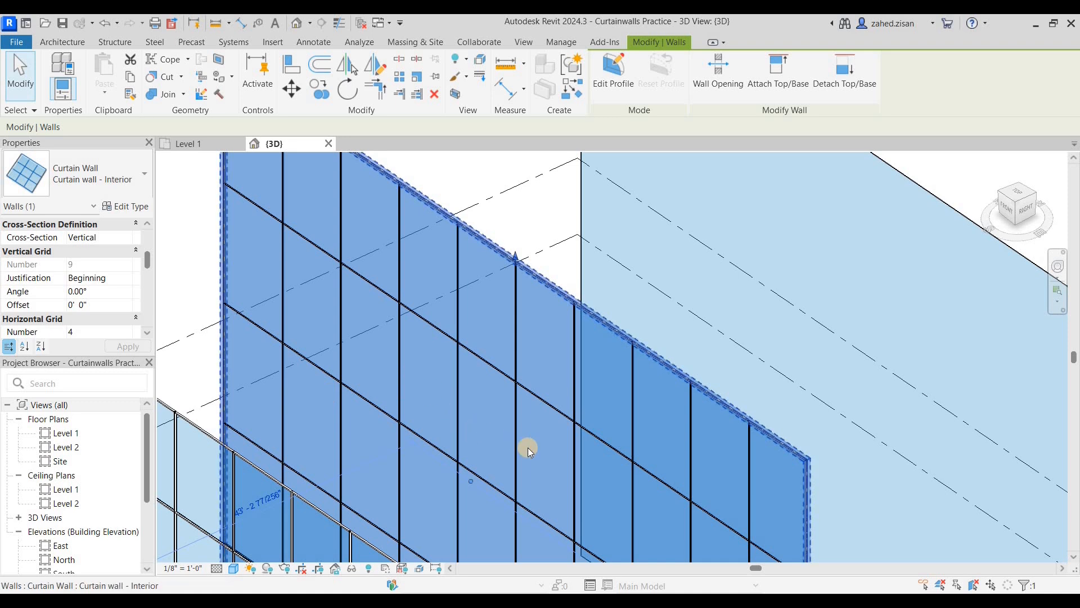
{"action": "scroll", "coordinate": [520, 337], "scroll_direction": "up", "scroll_amount": 2}
{"action": "scroll", "coordinate": [520, 338], "scroll_direction": "up", "scroll_amount": 3}
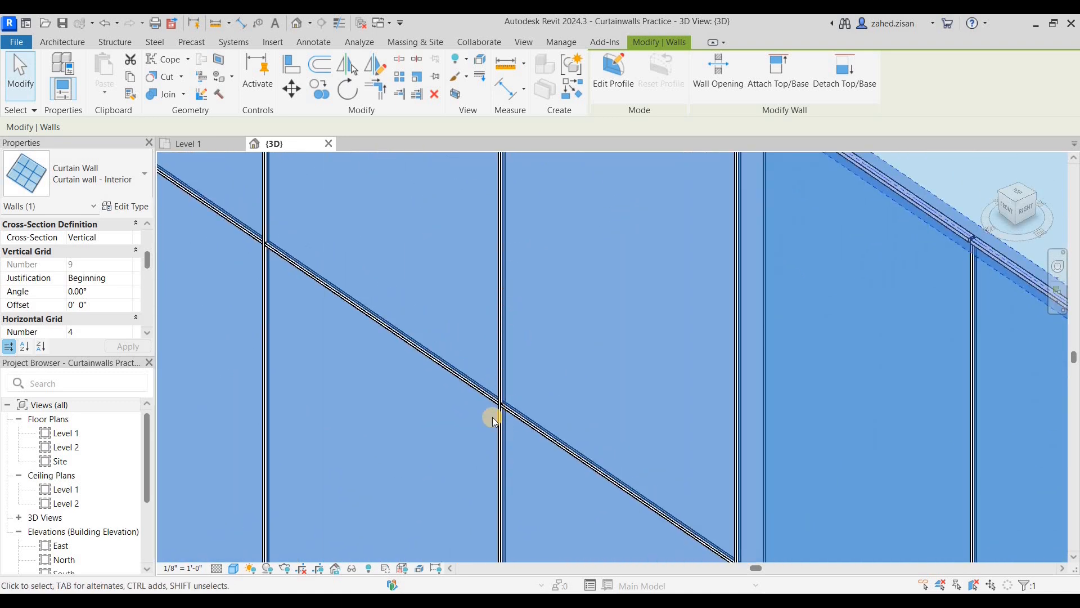
{"action": "scroll", "coordinate": [492, 417], "scroll_direction": "up", "scroll_amount": 3}
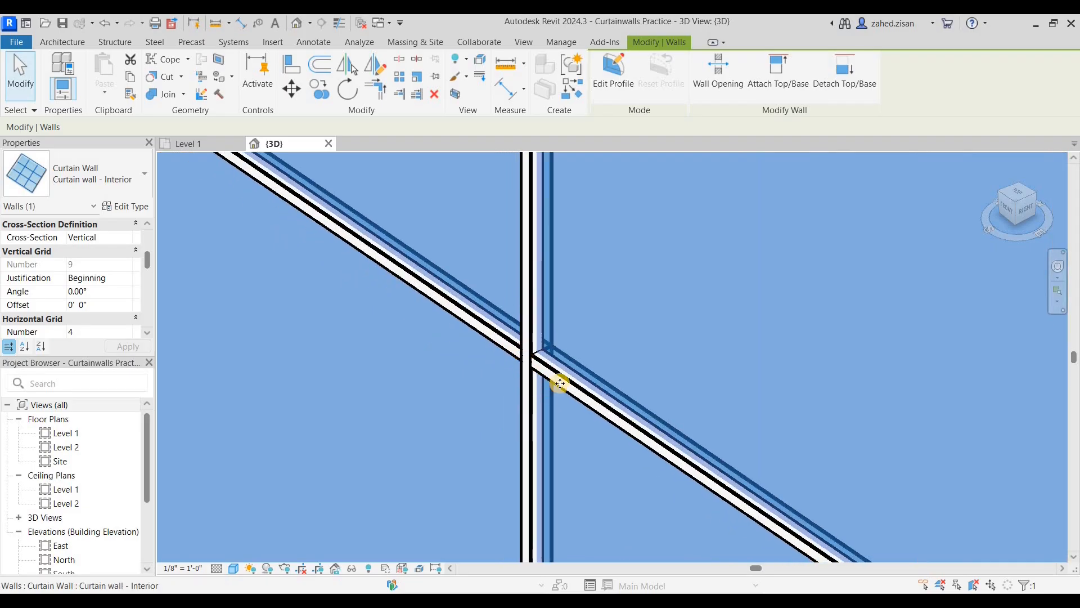
{"action": "scroll", "coordinate": [513, 312], "scroll_direction": "down", "scroll_amount": 2}
{"action": "scroll", "coordinate": [513, 313], "scroll_direction": "down", "scroll_amount": 5}
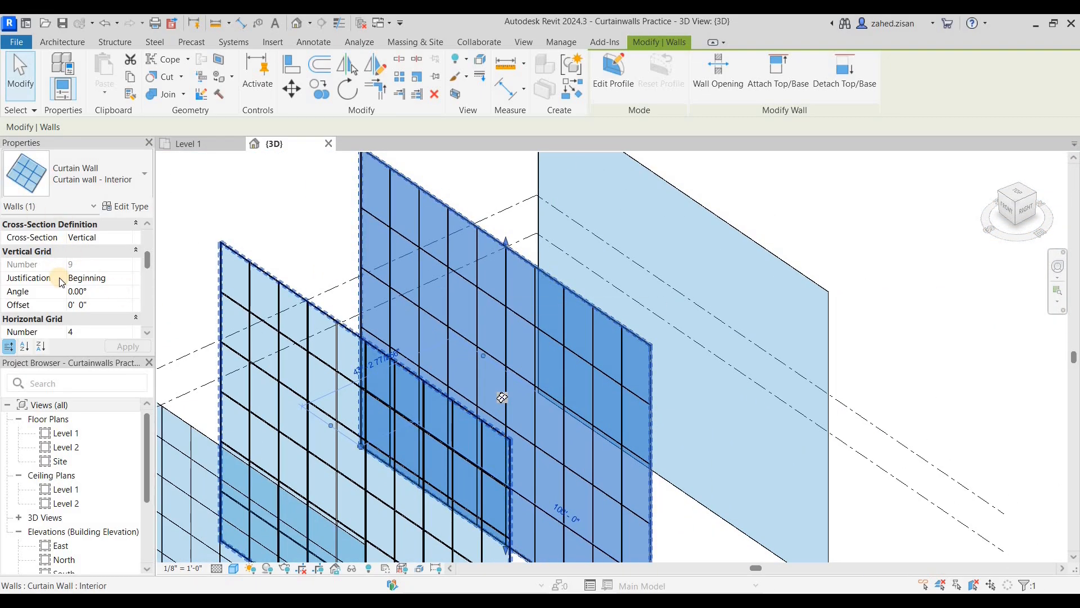
Set the horizontal grid number of the selected interior curtain wall to 5
{"action": "scroll", "coordinate": [63, 277], "scroll_direction": "up", "scroll_amount": 5}
{"action": "scroll", "coordinate": [77, 282], "scroll_direction": "down", "scroll_amount": 5}
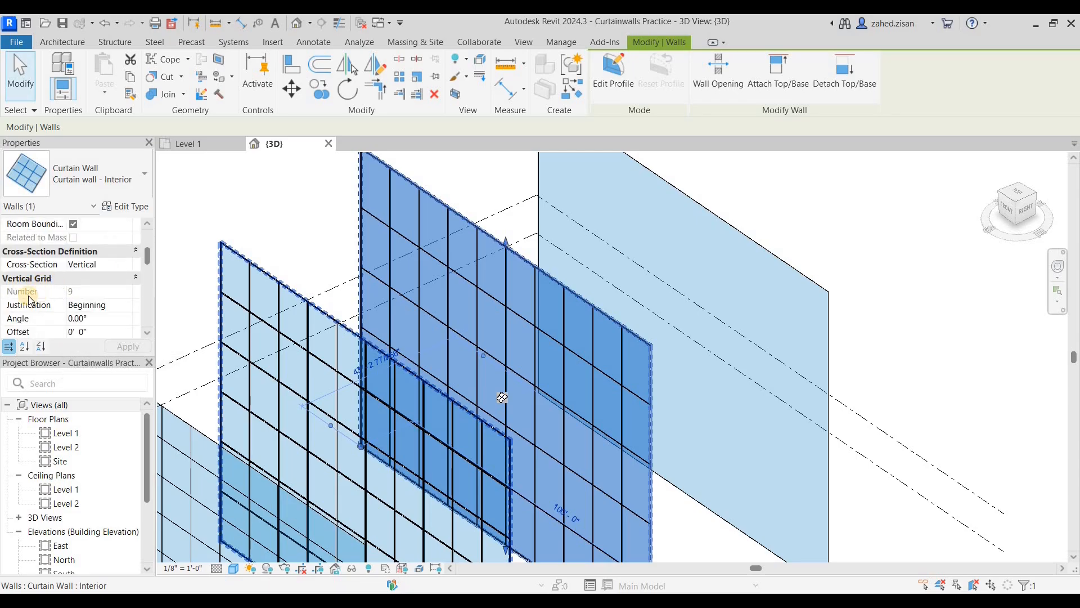
{"action": "left_click", "coordinate": [72, 292]}
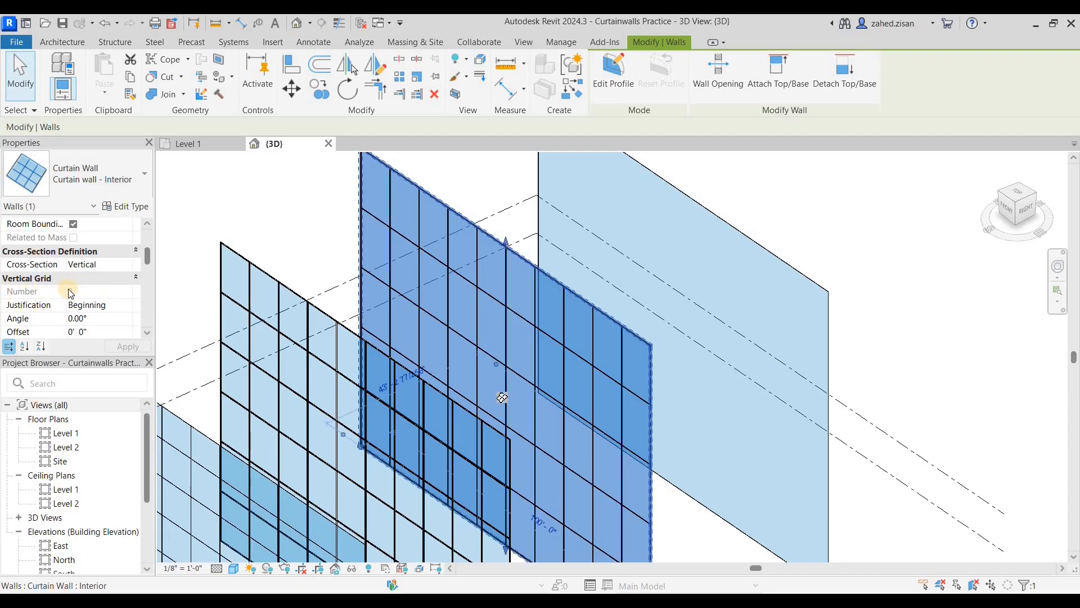
{"action": "scroll", "coordinate": [106, 298], "scroll_direction": "down", "scroll_amount": 1}
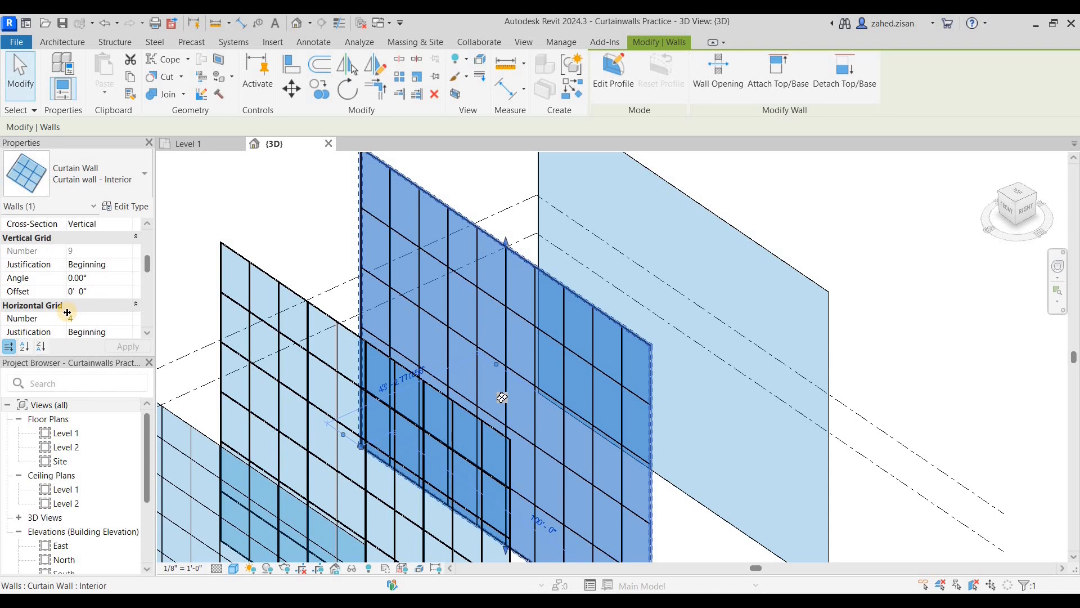
{"action": "scroll", "coordinate": [86, 311], "scroll_direction": "down", "scroll_amount": 1}
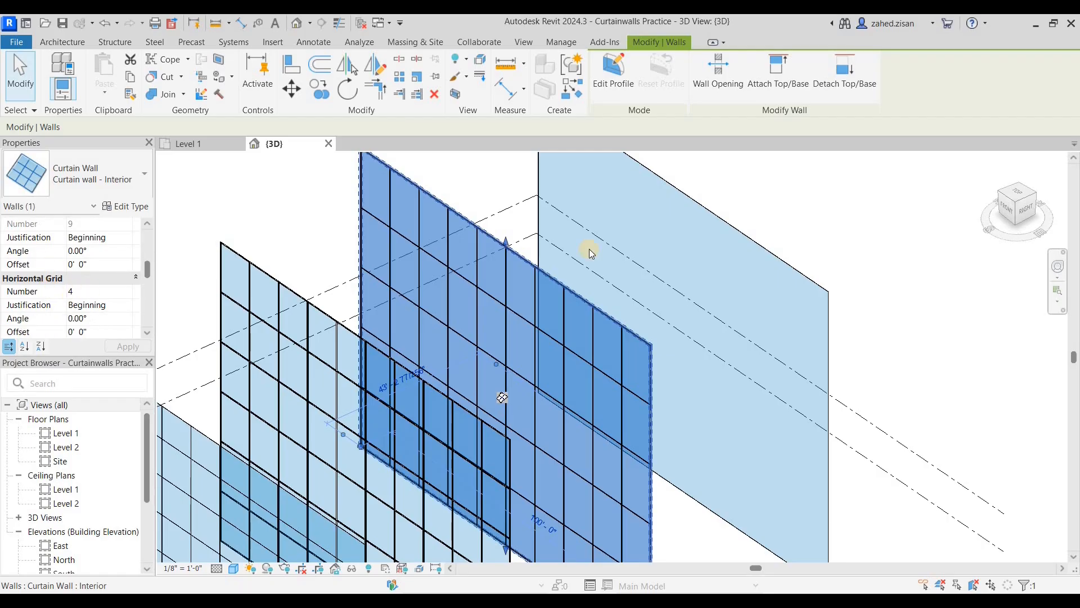
{"action": "left_click", "coordinate": [72, 291]}
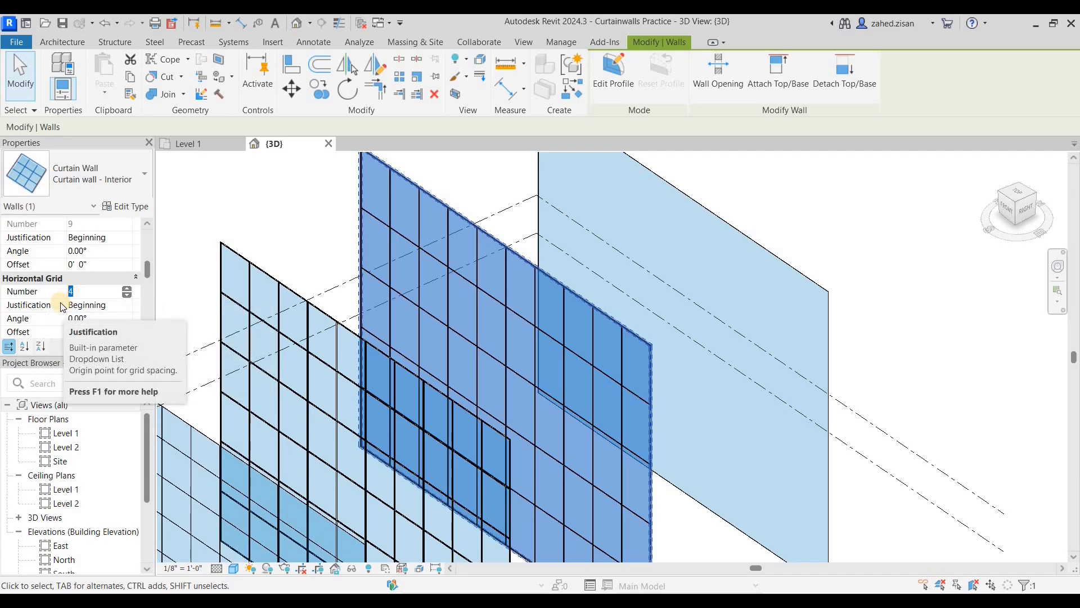
{"action": "type", "text": "5"}
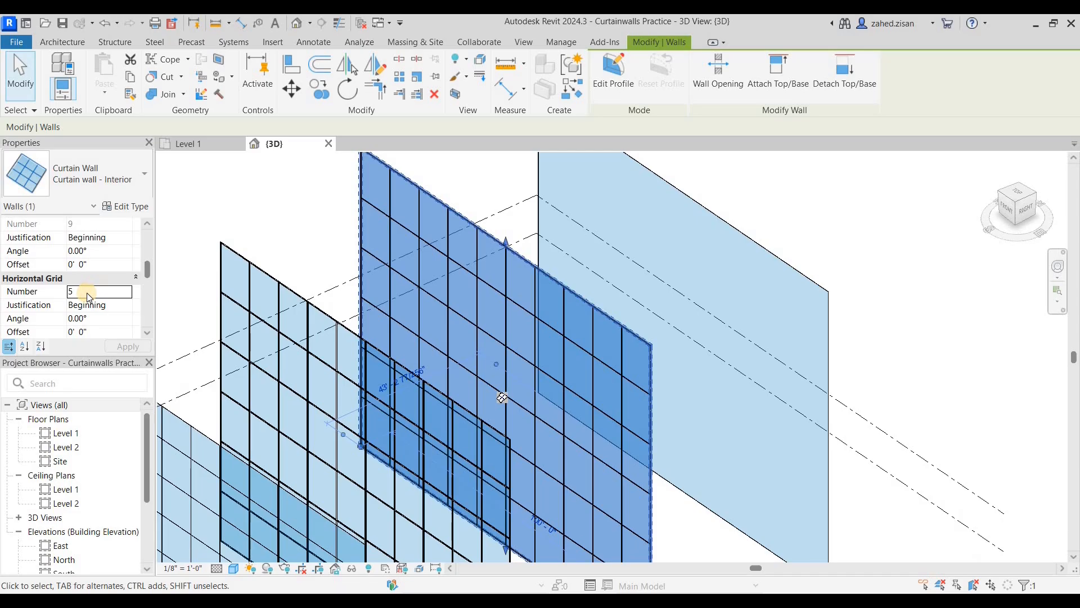
Set the selected wall's horizontal grid number to 4 and apply it
{"action": "left_click", "coordinate": [67, 291]}
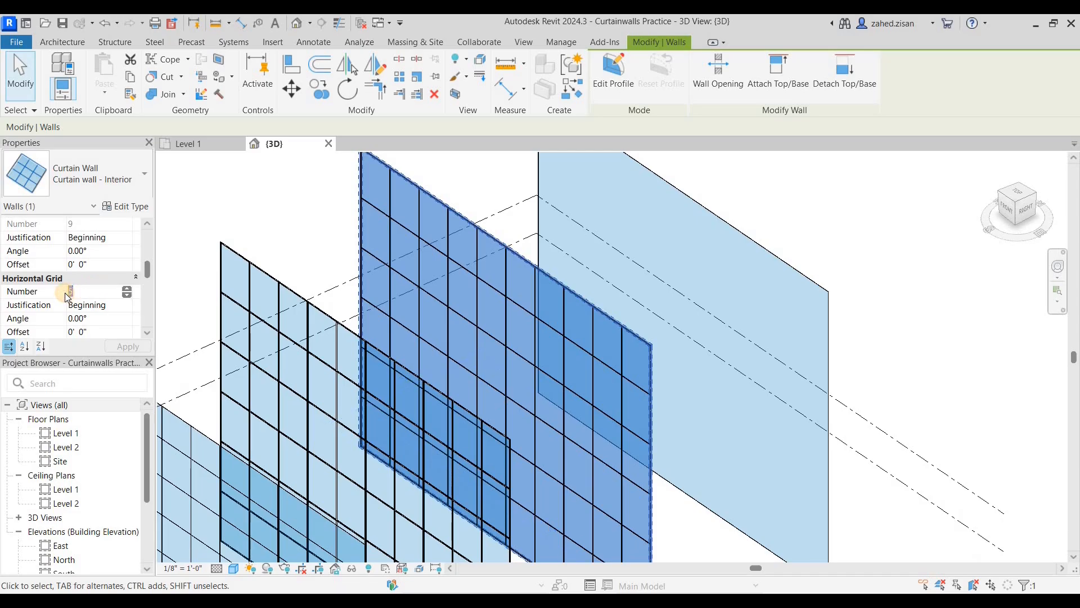
{"action": "type", "text": "4"}
{"action": "left_click", "coordinate": [116, 347]}
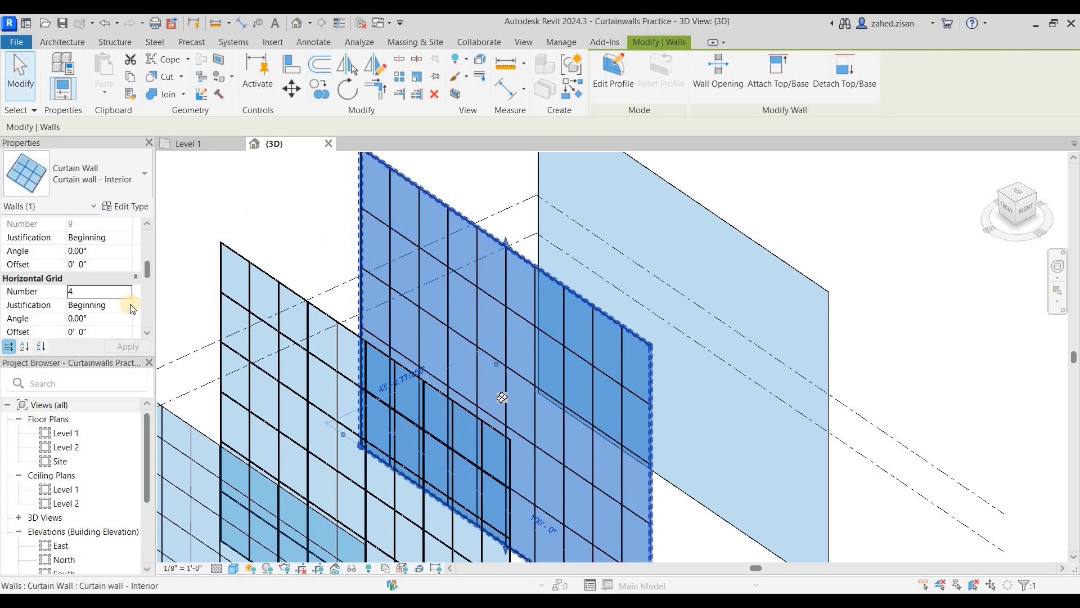
Review the remaining instance properties of the interior curtain wall and deselect it
{"action": "scroll", "coordinate": [79, 278], "scroll_direction": "down", "scroll_amount": 8}
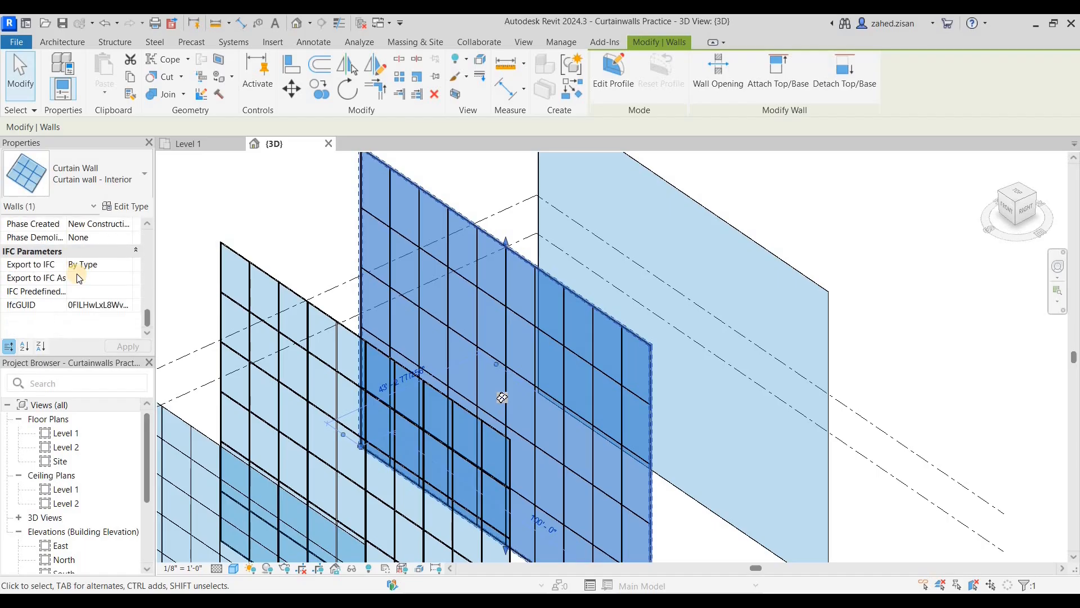
{"action": "scroll", "coordinate": [79, 278], "scroll_direction": "up", "scroll_amount": 8}
{"action": "left_click", "coordinate": [325, 273]}
Inspect the vertical and horizontal mullions on the deselected interior curtain wall
{"action": "scroll", "coordinate": [325, 273], "scroll_direction": "down", "scroll_amount": 3}
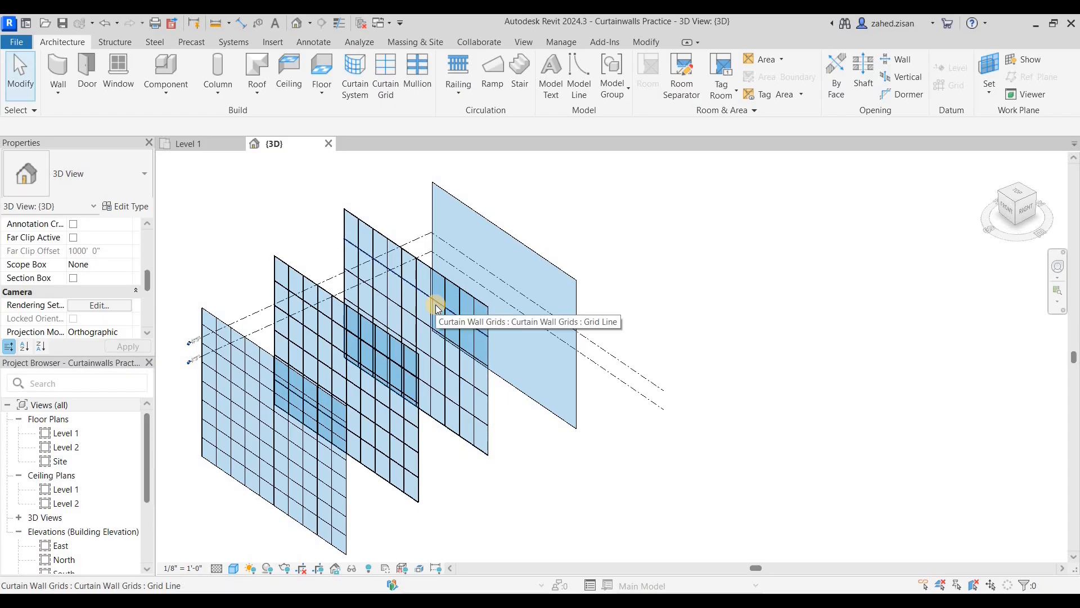
{"action": "scroll", "coordinate": [436, 306], "scroll_direction": "up", "scroll_amount": 5}
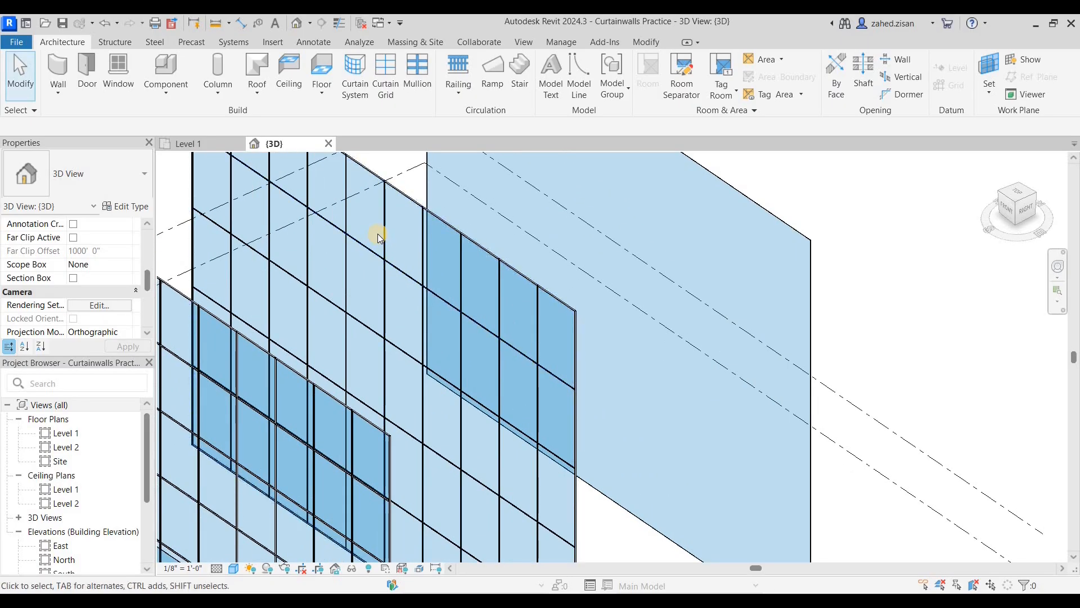
{"action": "scroll", "coordinate": [377, 234], "scroll_direction": "up", "scroll_amount": 3}
{"action": "scroll", "coordinate": [377, 234], "scroll_direction": "up", "scroll_amount": 3}
{"action": "scroll", "coordinate": [468, 420], "scroll_direction": "up", "scroll_amount": 3}
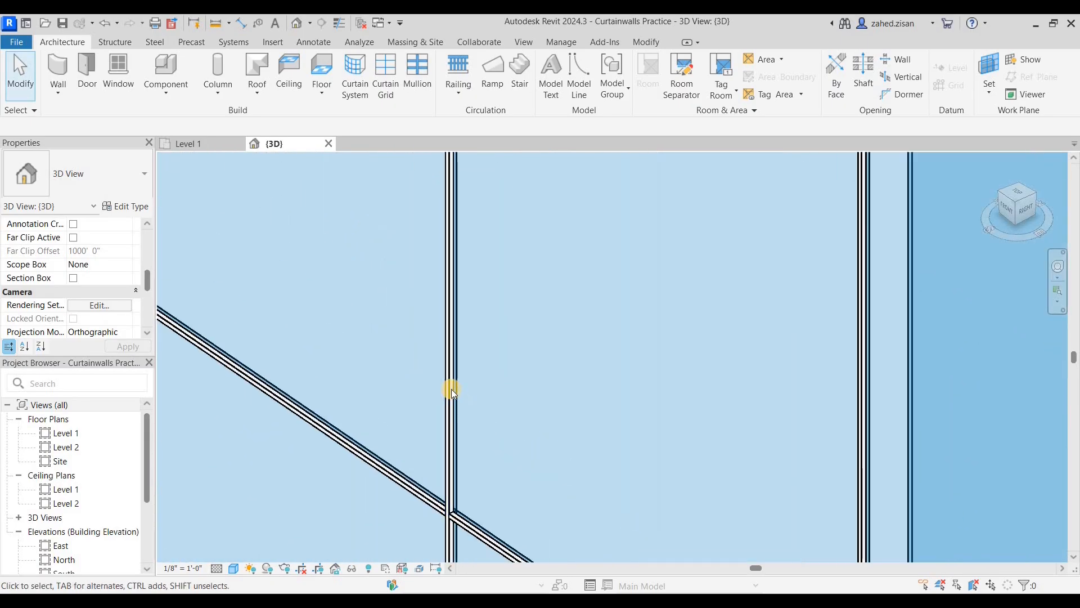
{"action": "scroll", "coordinate": [451, 387], "scroll_direction": "down", "scroll_amount": 6}
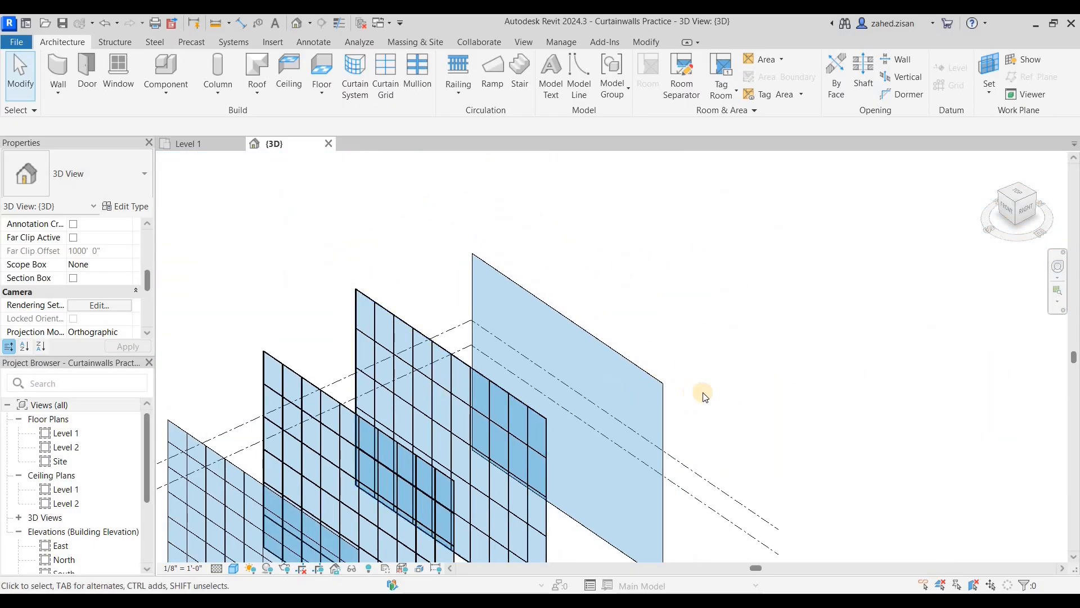
{"action": "scroll", "coordinate": [714, 389], "scroll_direction": "down", "scroll_amount": 1}
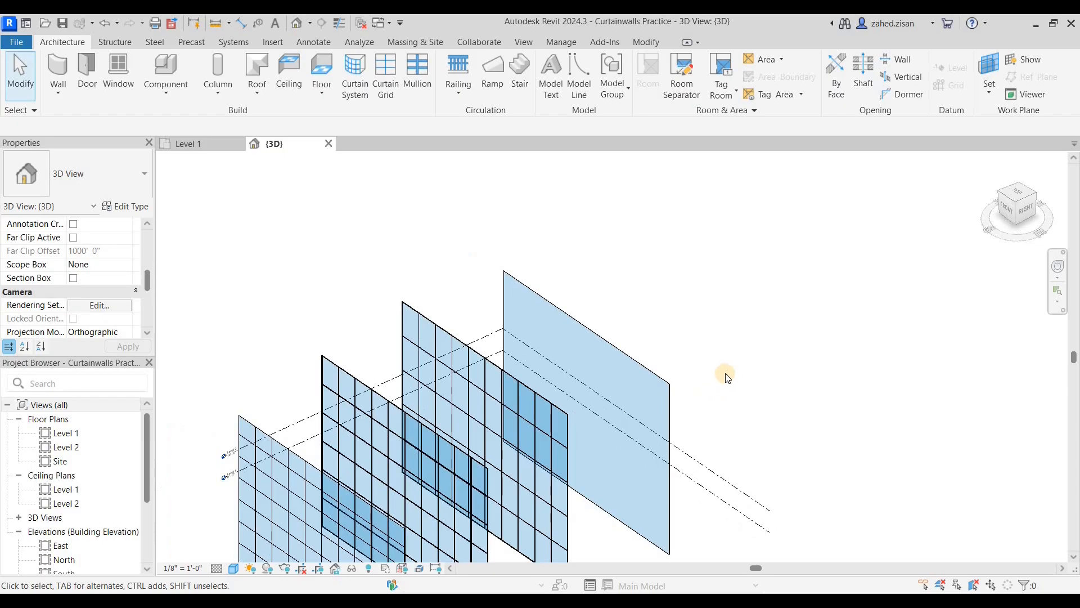
{"action": "middle_click_drag", "start_coordinate": [765, 403], "coordinate": [682, 301]}
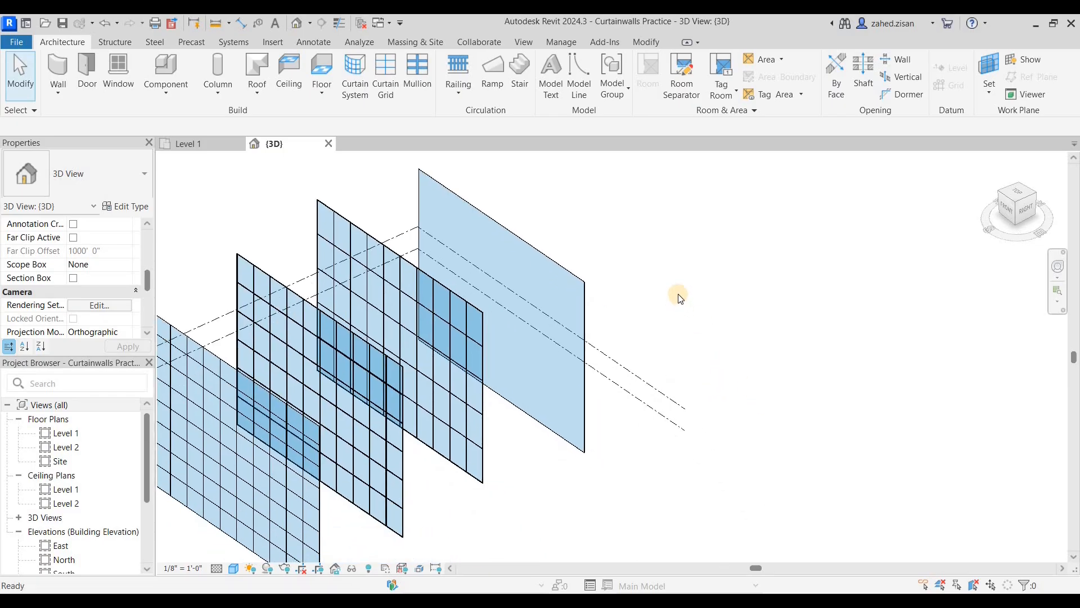
{"action": "middle_click_drag", "start_coordinate": [665, 251], "coordinate": [594, 312]}
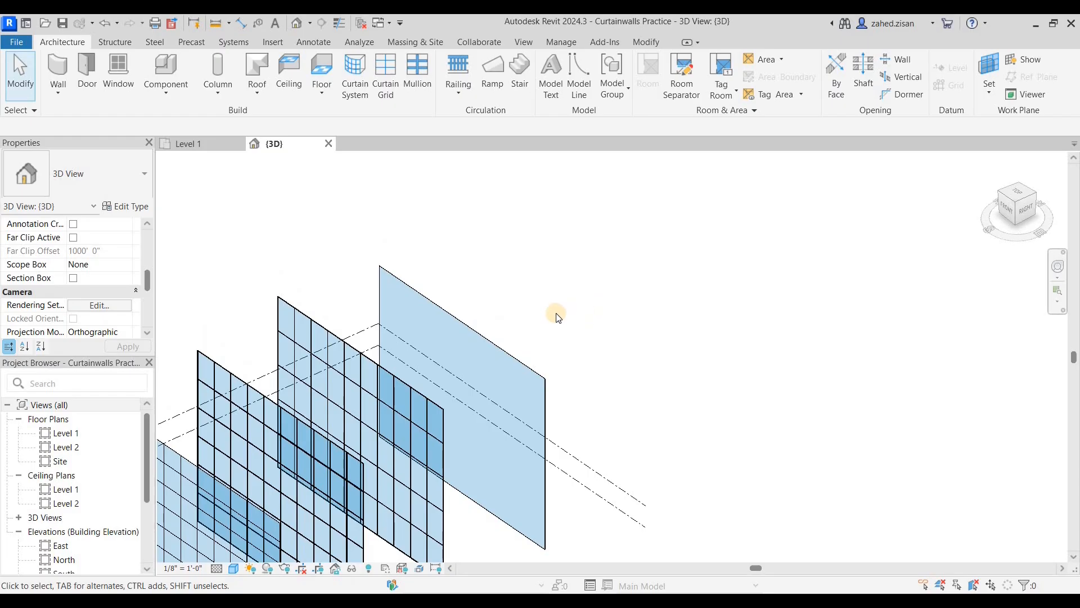
{"action": "middle_click_drag", "start_coordinate": [552, 279], "coordinate": [563, 247]}
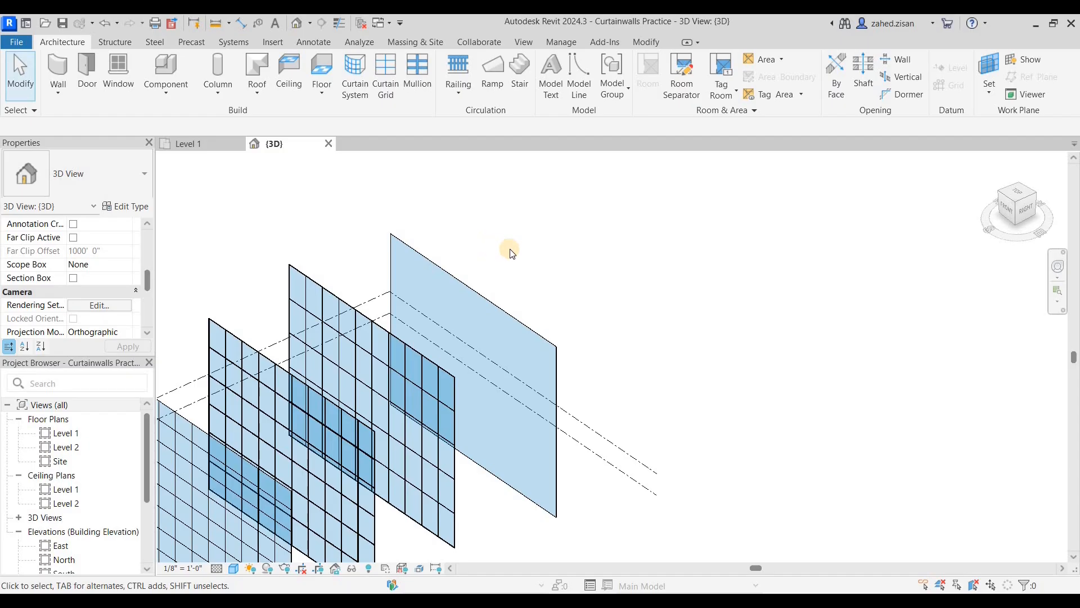
{"action": "scroll", "coordinate": [509, 250], "scroll_direction": "down", "scroll_amount": 2}
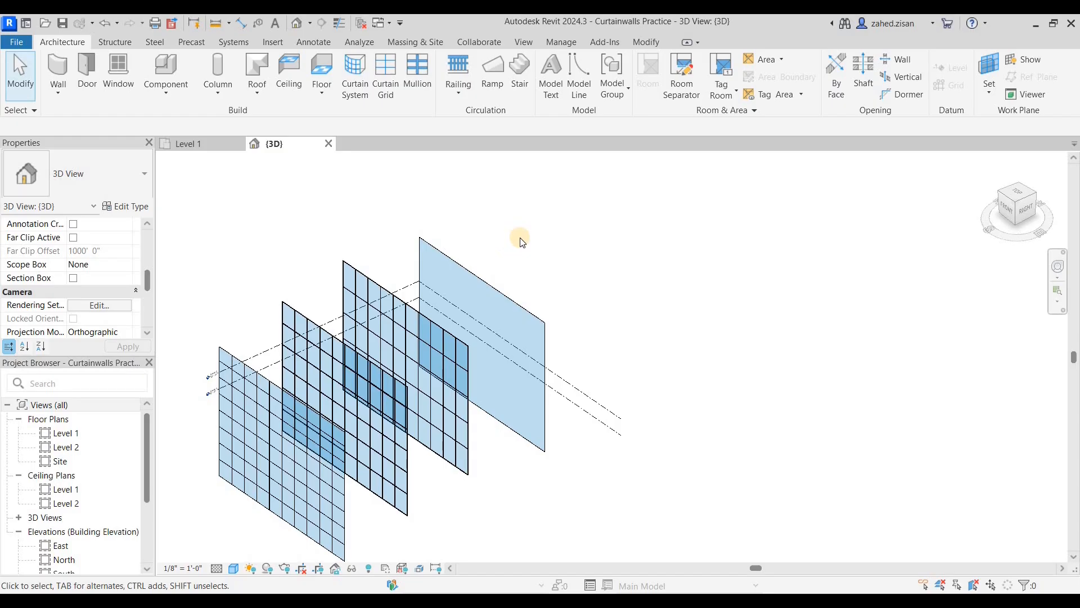
{"action": "scroll", "coordinate": [520, 240], "scroll_direction": "up", "scroll_amount": 2}
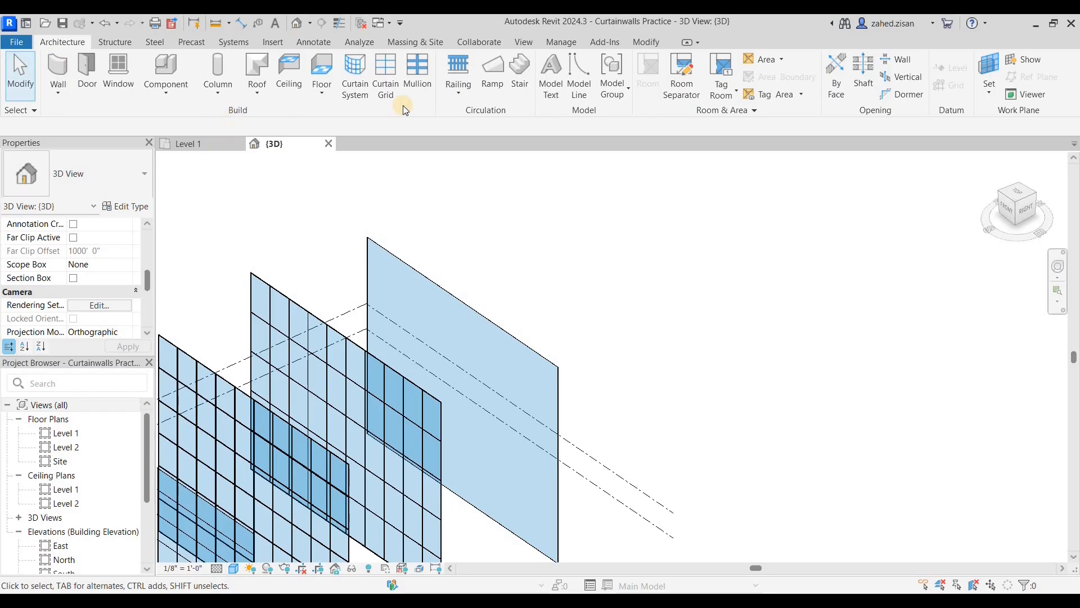
Place three full-height vertical curtain grid lines on the plain wall, one 24' from its right end, the others dividing the remaining width equally
{"action": "left_click", "coordinate": [386, 78]}
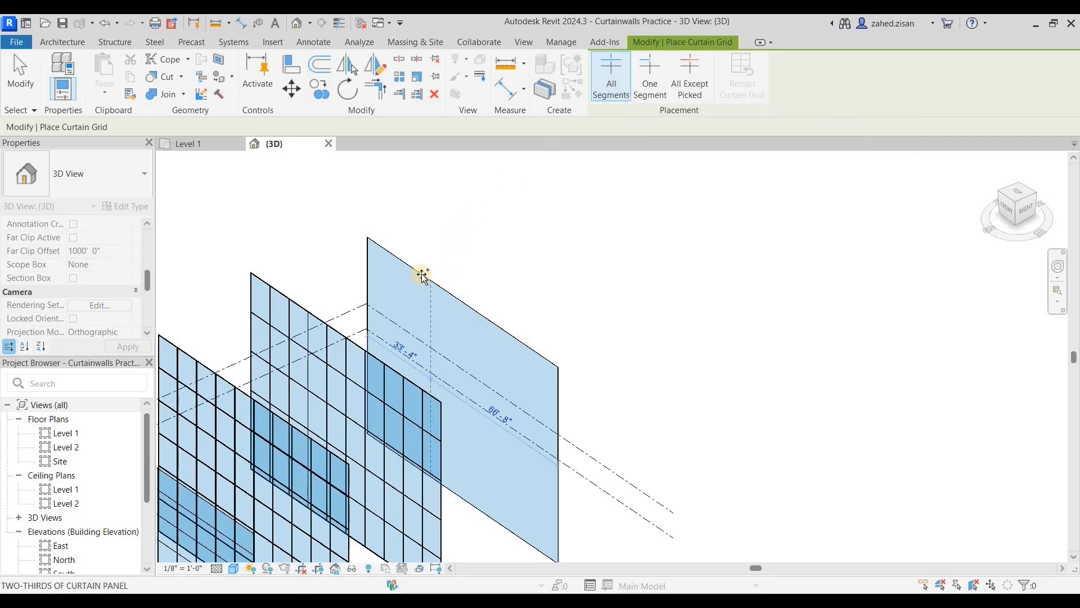
{"action": "scroll", "coordinate": [405, 262], "scroll_direction": "up", "scroll_amount": 3}
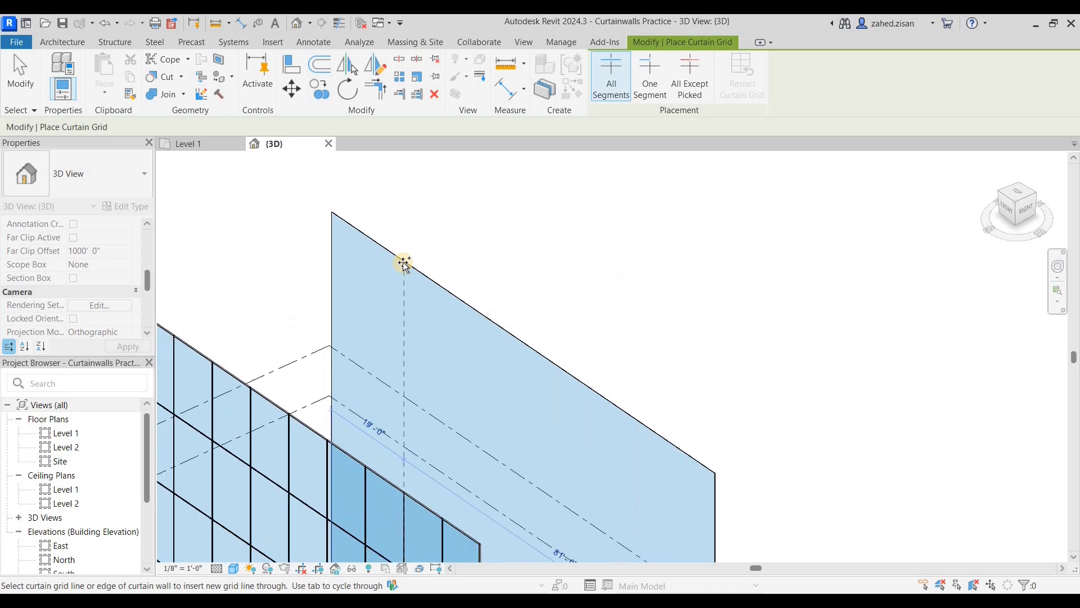
{"action": "scroll", "coordinate": [409, 264], "scroll_direction": "down", "scroll_amount": 2}
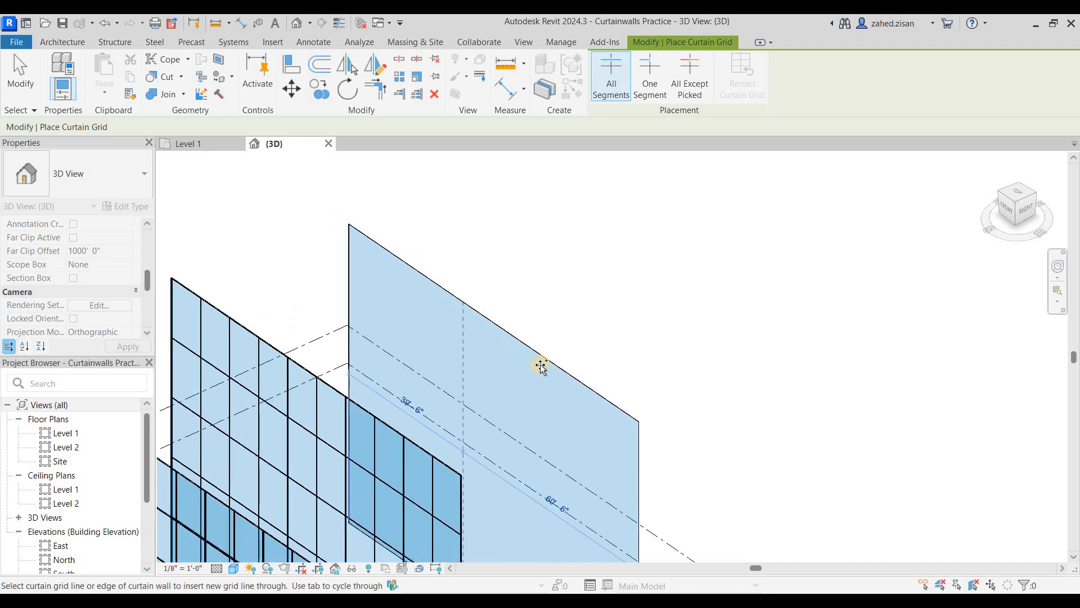
{"action": "middle_click_drag", "start_coordinate": [615, 340], "coordinate": [553, 310]}
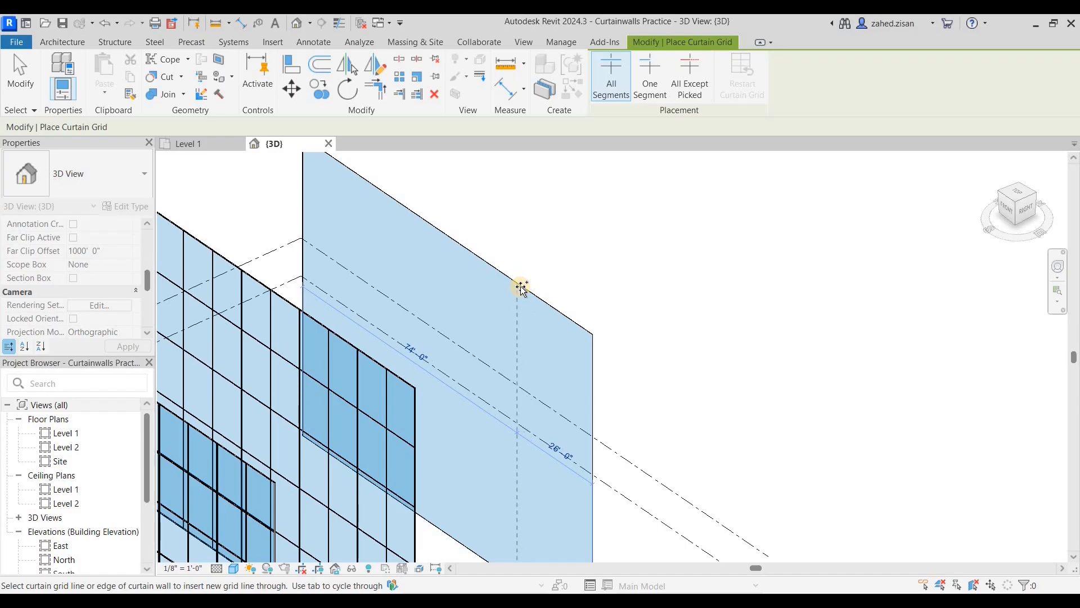
{"action": "left_click", "coordinate": [522, 288]}
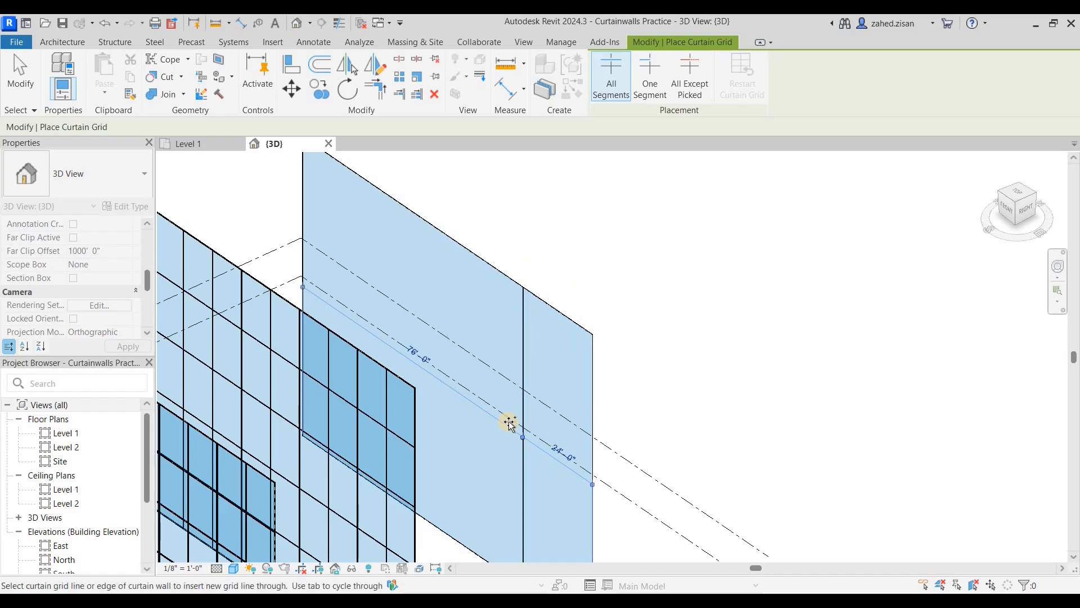
{"action": "left_click", "coordinate": [450, 237]}
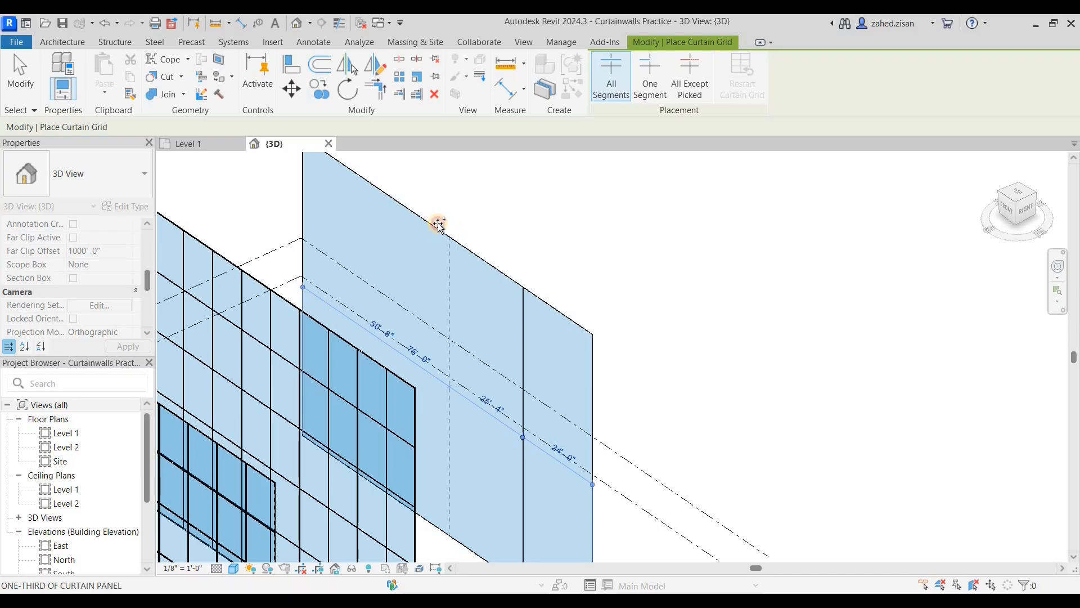
{"action": "left_click", "coordinate": [375, 187]}
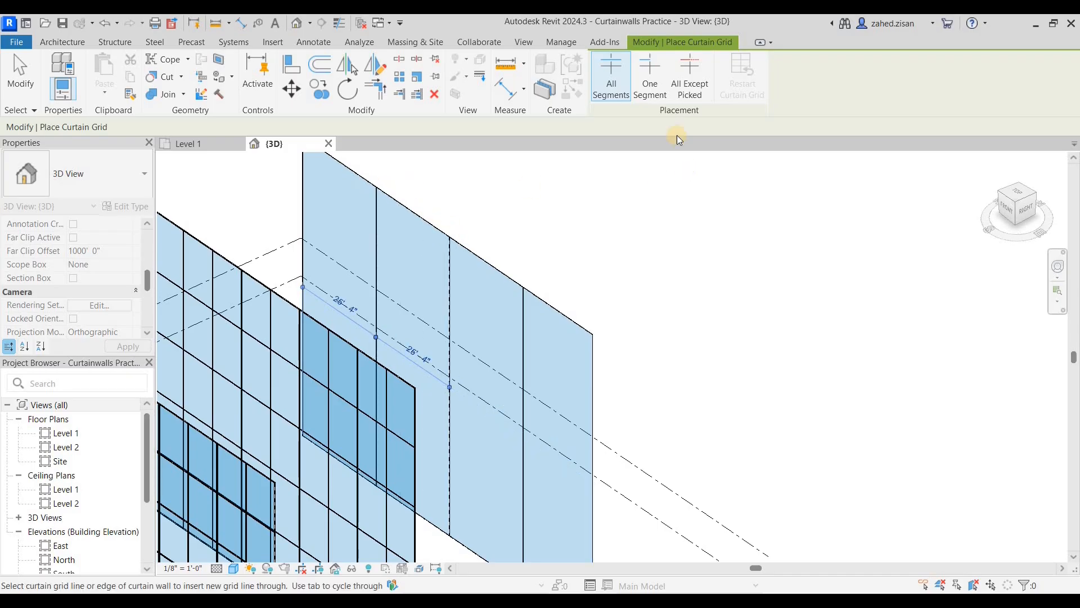
Place two horizontal grid lines across all segments, one 18' below the wall's top edge and one midway down the remaining height
{"action": "left_click", "coordinate": [651, 83]}
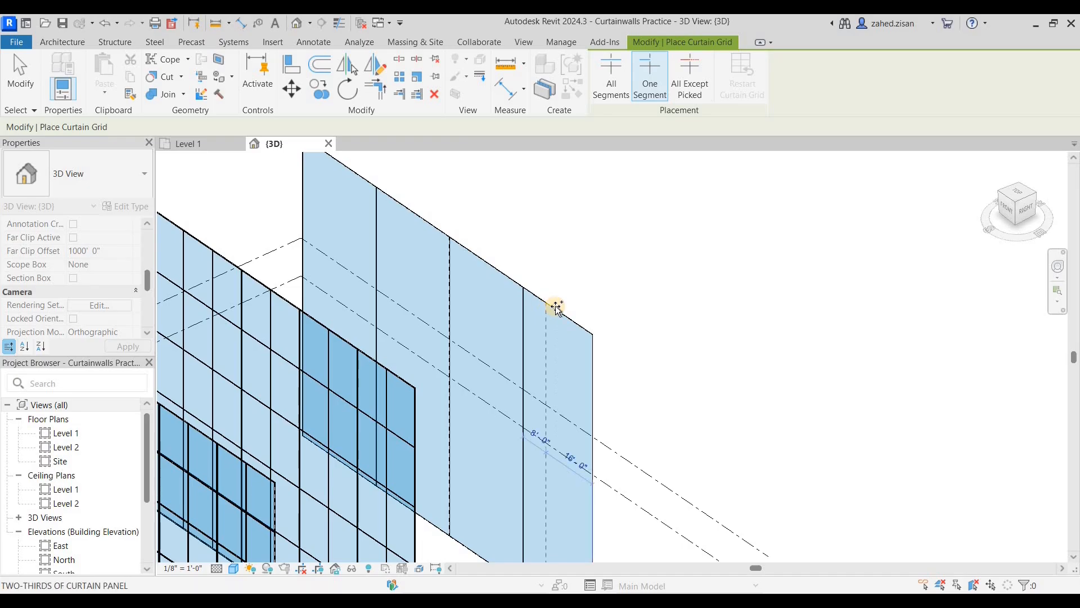
{"action": "mouse_move", "coordinate": [588, 219]}
{"action": "middle_mouse_down"}
{"action": "mouse_move", "coordinate": [584, 200]}
{"action": "mouse_move", "coordinate": [579, 230]}
{"action": "middle_mouse_up"}
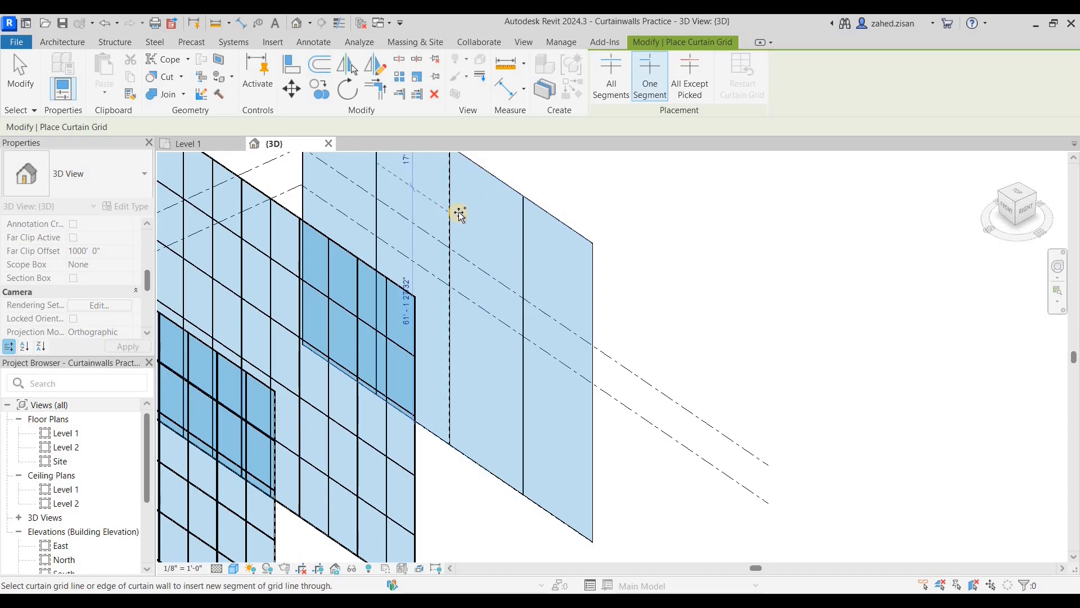
{"action": "left_click", "coordinate": [607, 97]}
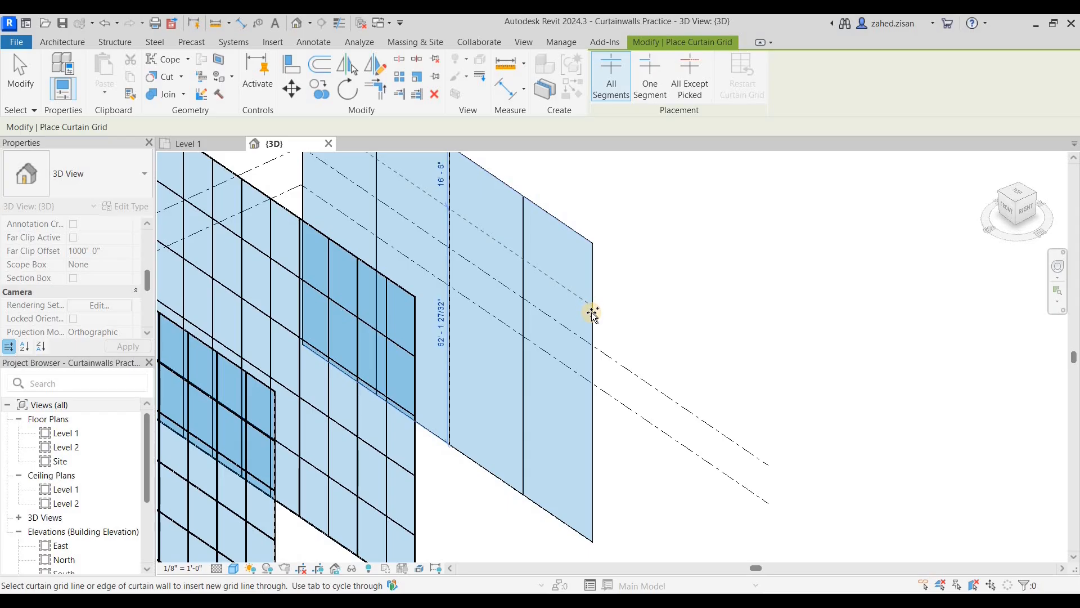
{"action": "middle_click_drag", "start_coordinate": [598, 314], "coordinate": [584, 423]}
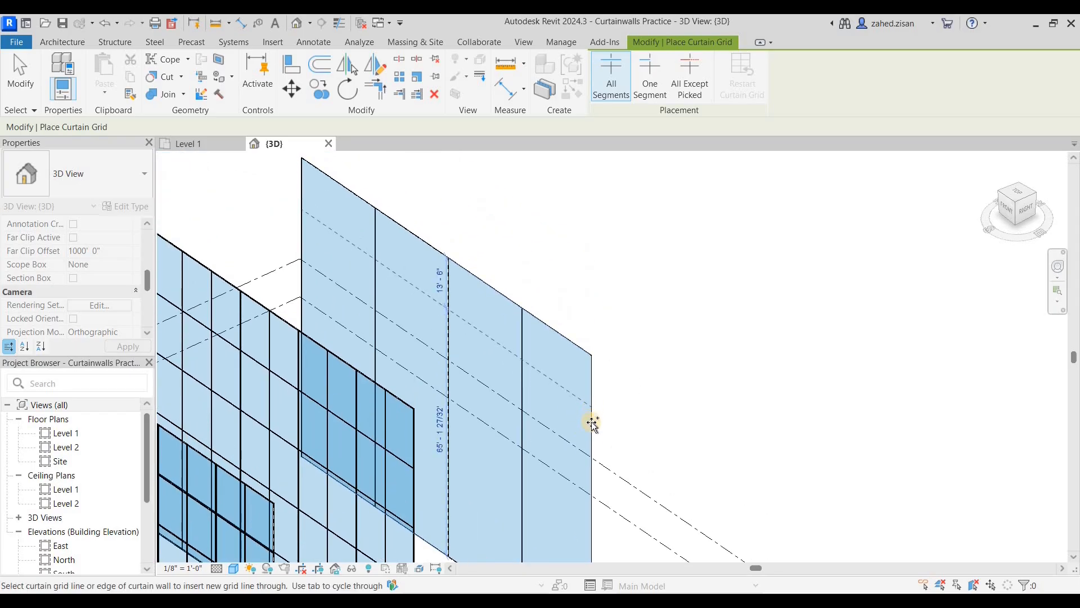
{"action": "left_click", "coordinate": [595, 425]}
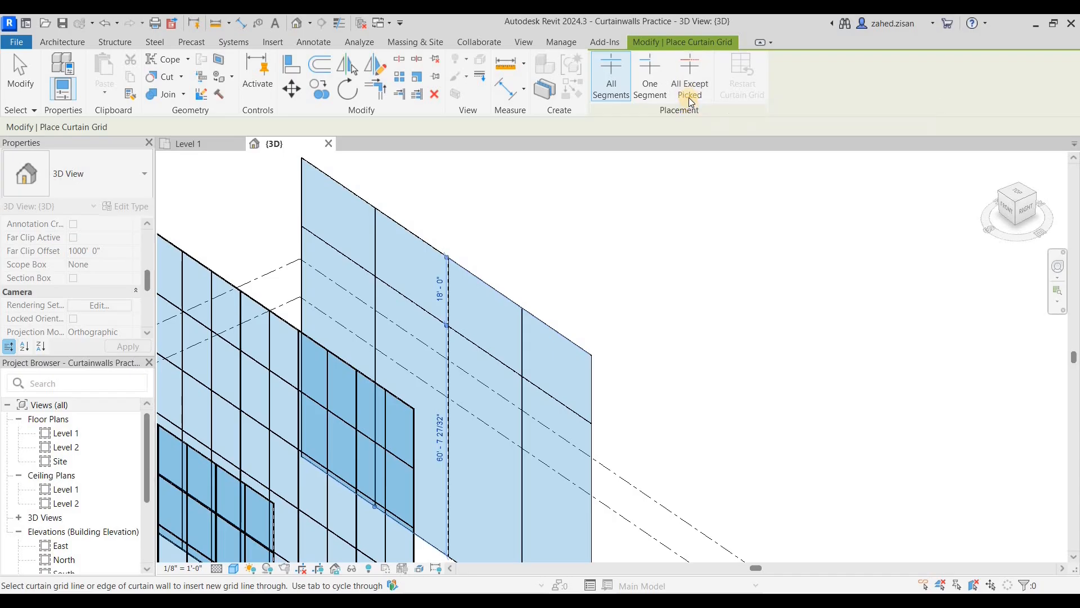
{"action": "middle_click_drag", "start_coordinate": [600, 531], "coordinate": [616, 349]}
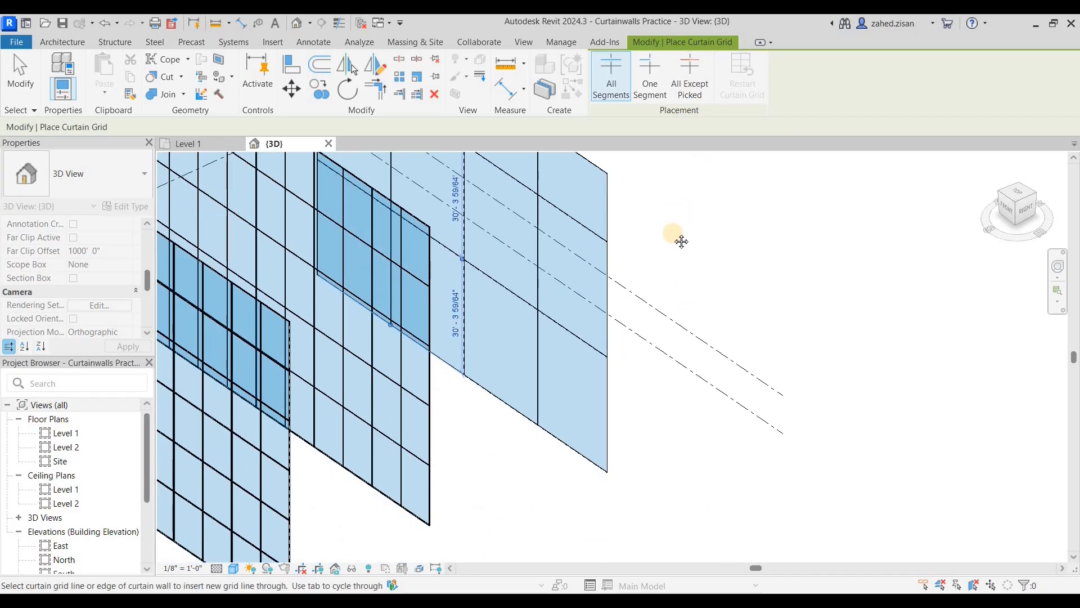
{"action": "middle_click_drag", "start_coordinate": [683, 242], "coordinate": [666, 345]}
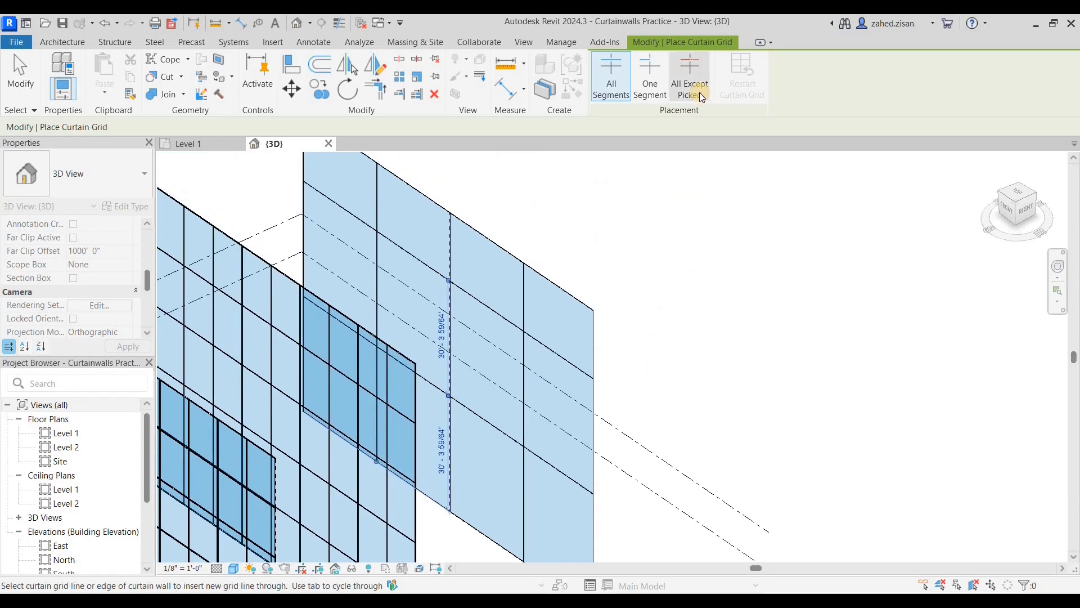
Add a horizontal grid line midway between the two existing ones with All Except Picked, excluding the segment in the second bay
{"action": "left_click", "coordinate": [696, 92]}
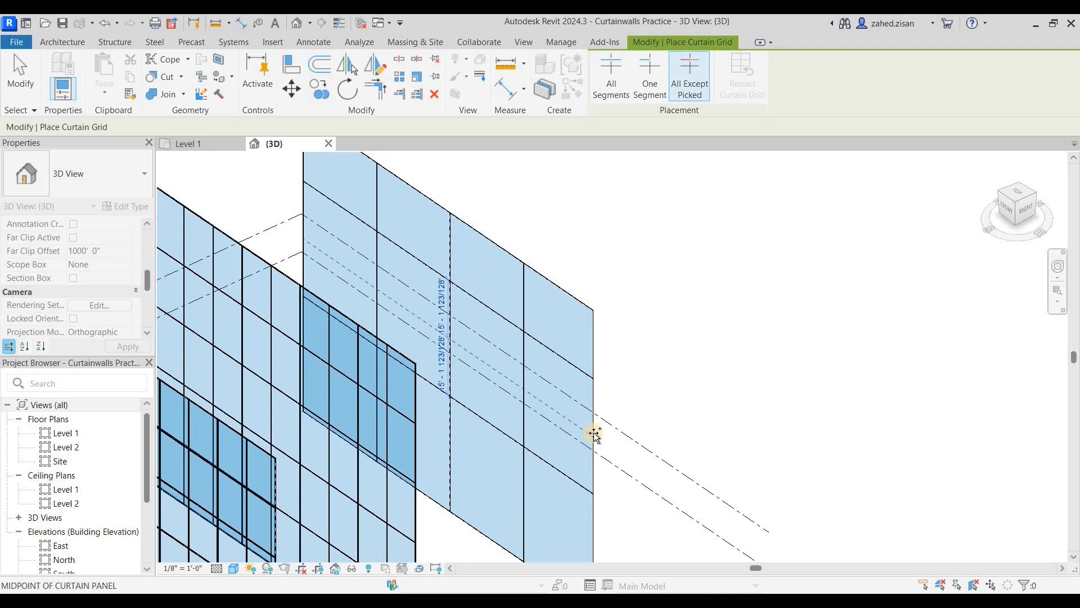
{"action": "left_click", "coordinate": [595, 433]}
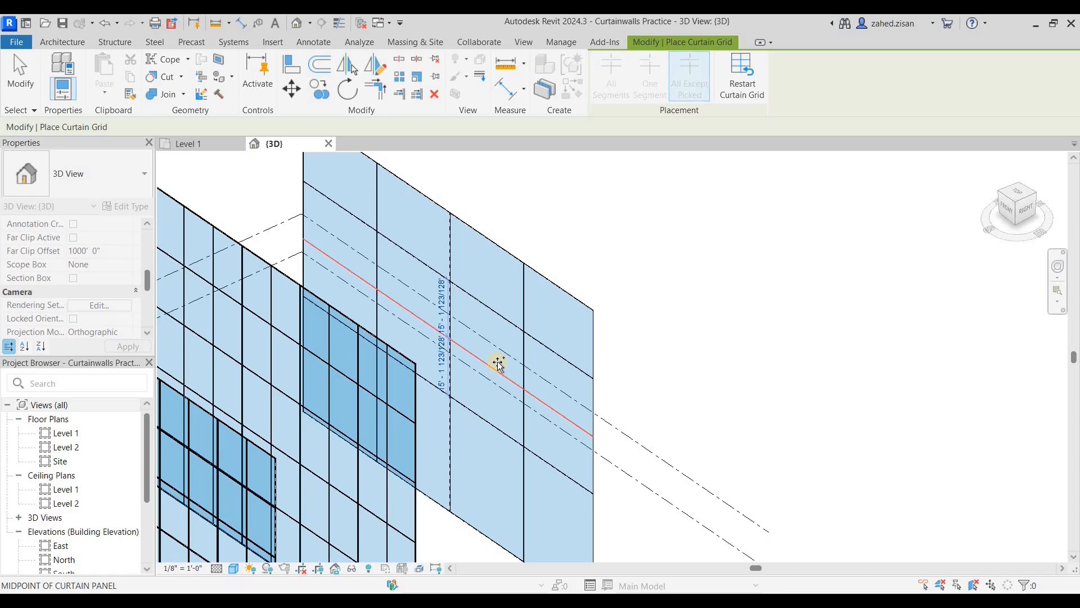
{"action": "left_click", "coordinate": [415, 315]}
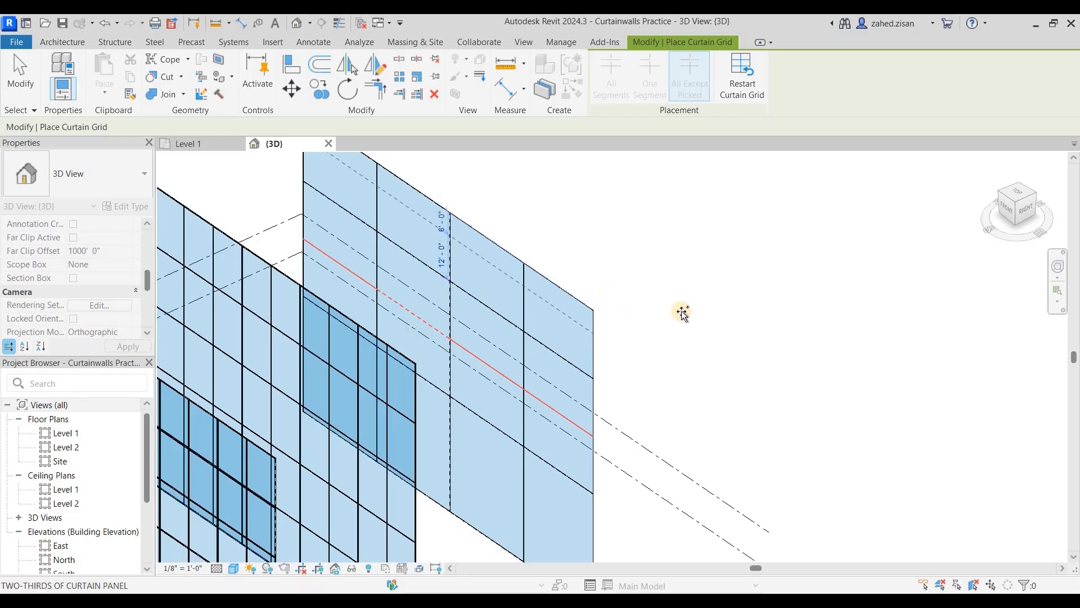
{"action": "key", "text": "Escape"}
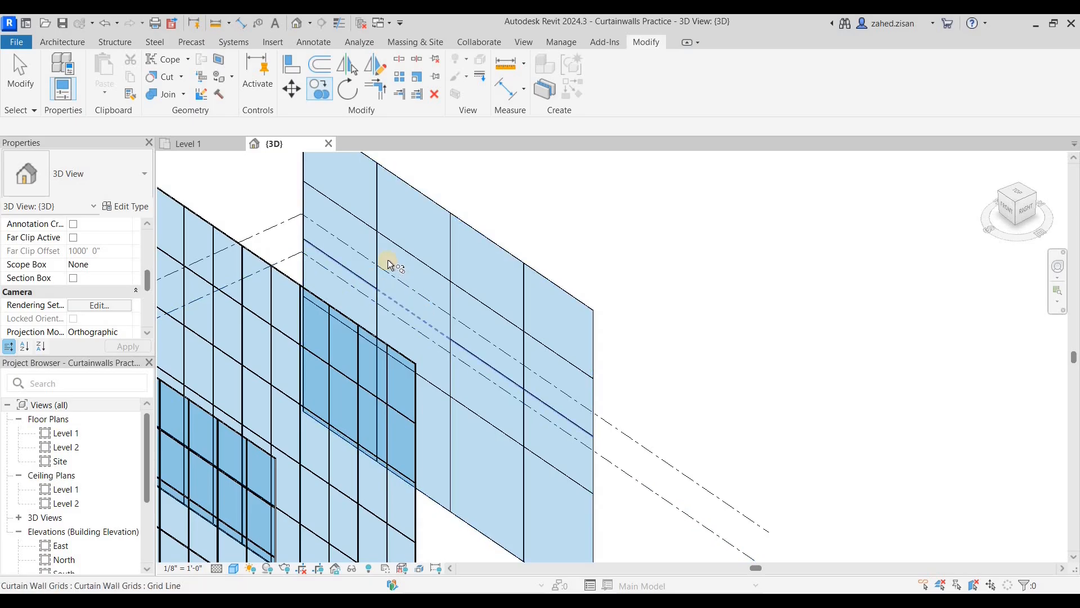
Place a 2.5" x 5" rectangular mullion along the whole vertical grid line nearest the wall's right end
{"action": "left_click", "coordinate": [52, 45]}
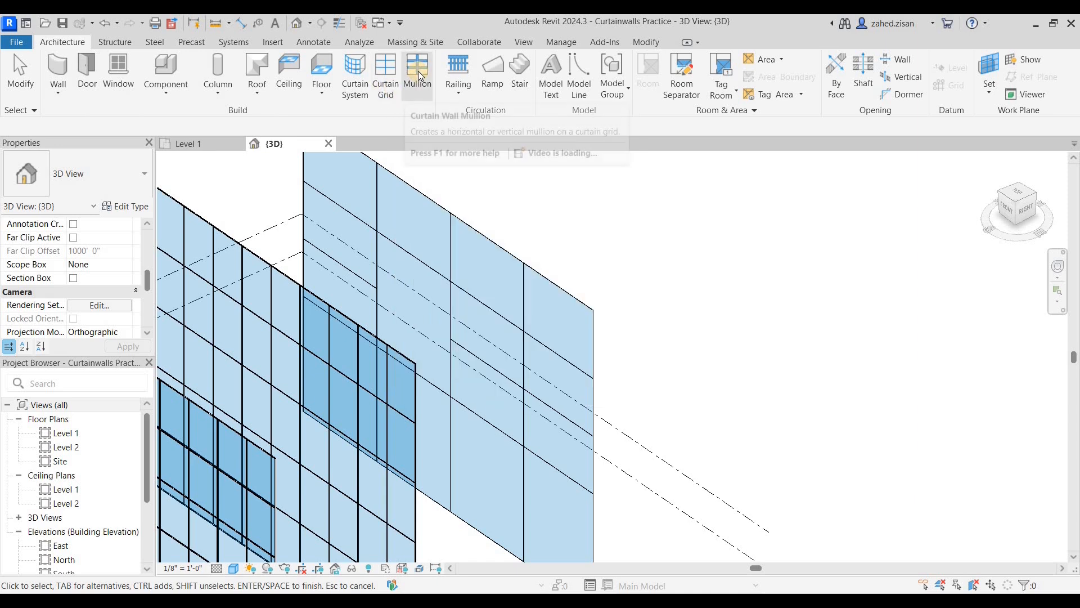
{"action": "left_click", "coordinate": [417, 71]}
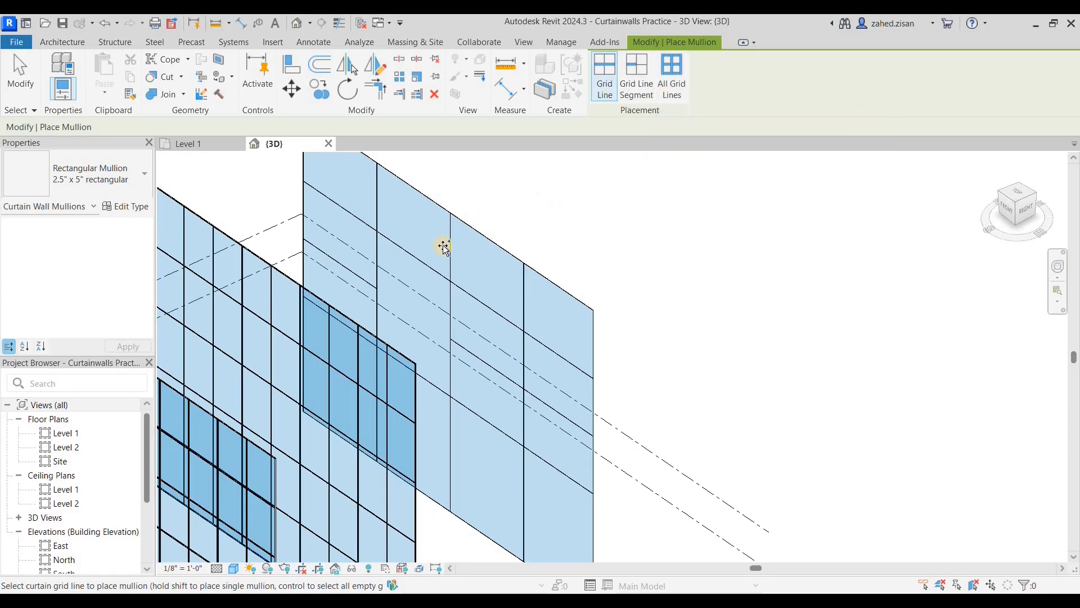
{"action": "left_click", "coordinate": [524, 304]}
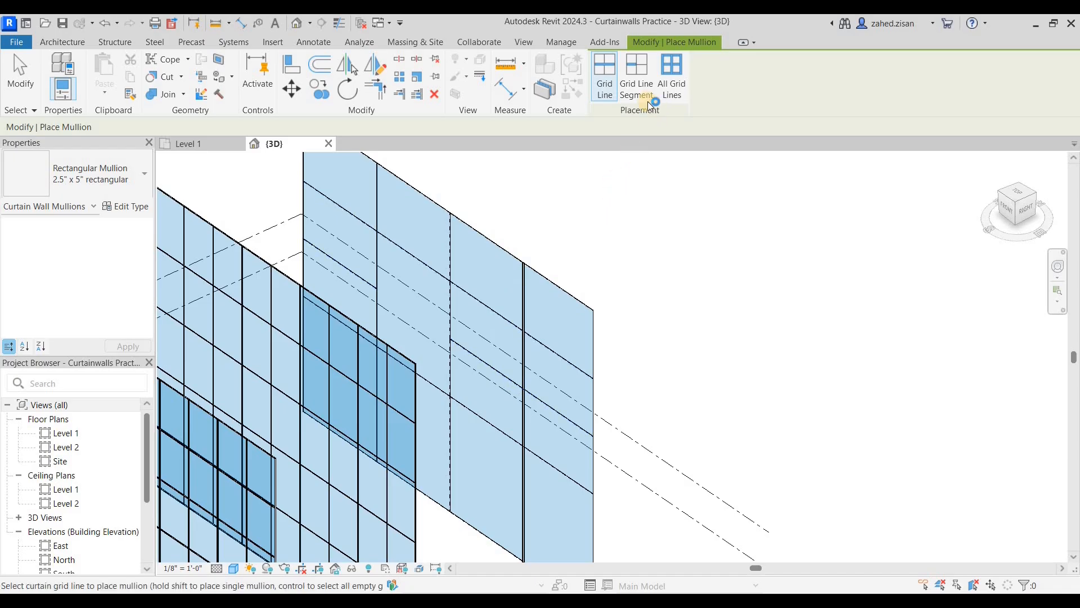
Place a mullion on only the second bay's segment of the uppermost horizontal grid line
{"action": "left_click", "coordinate": [630, 97]}
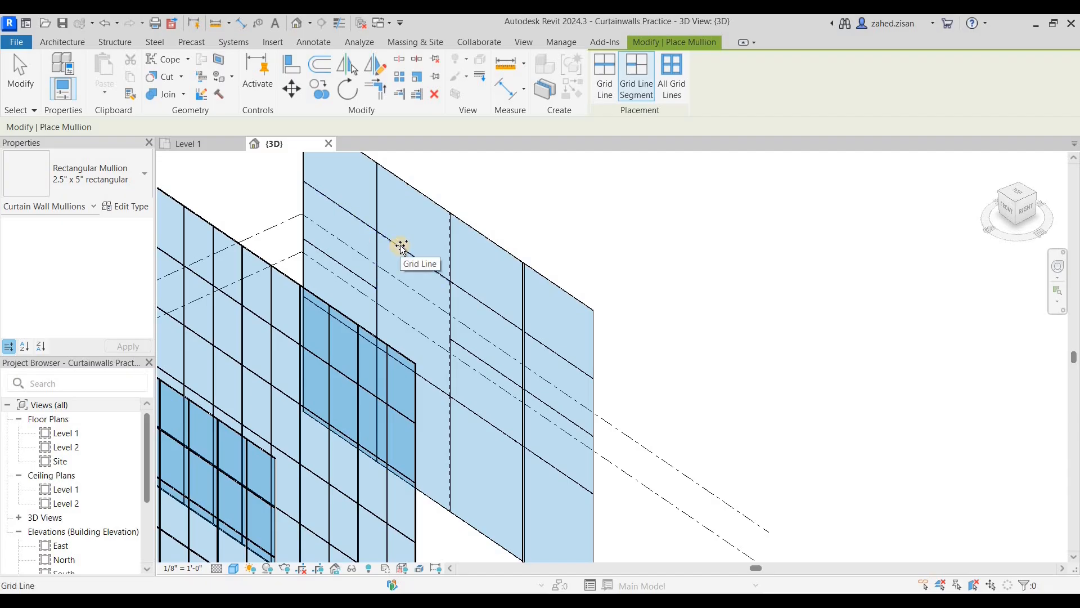
{"action": "scroll", "coordinate": [401, 243], "scroll_direction": "up", "scroll_amount": 3}
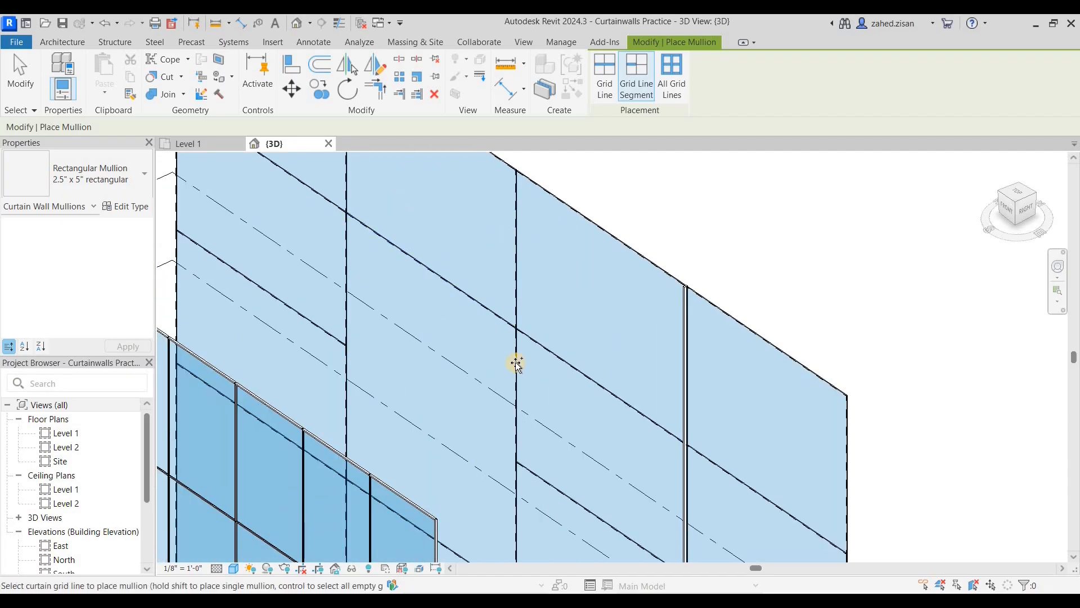
{"action": "left_click", "coordinate": [461, 293]}
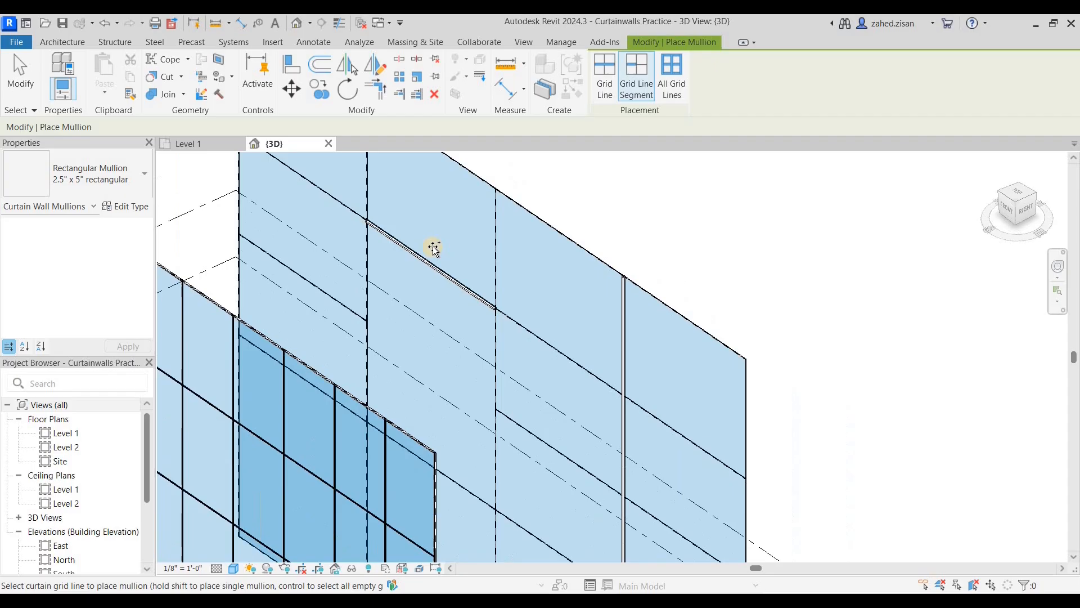
{"action": "scroll", "coordinate": [434, 248], "scroll_direction": "down", "scroll_amount": 2}
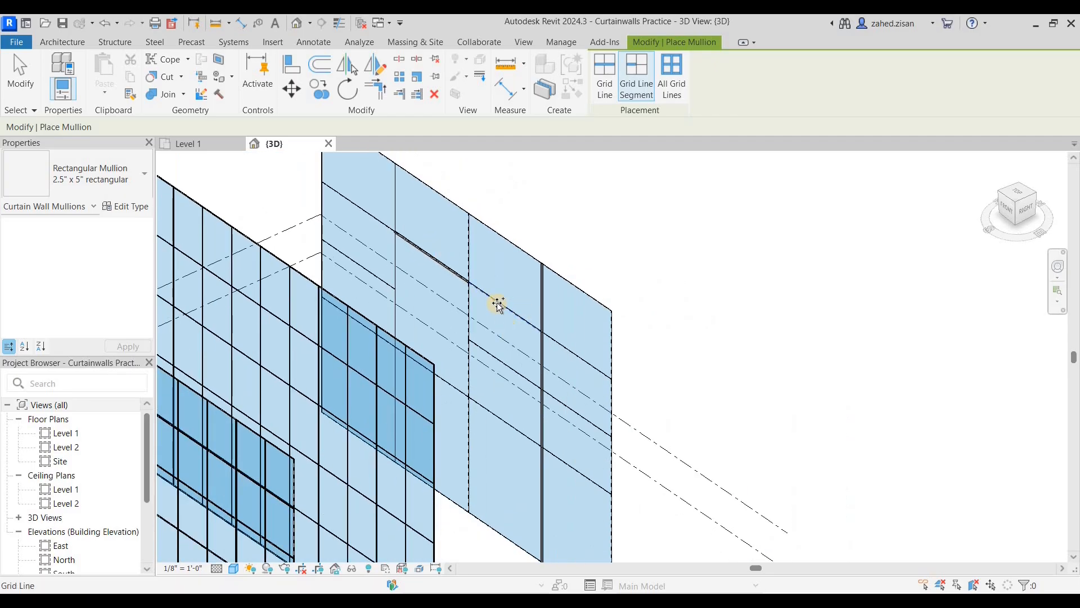
Apply 2.5" x 5" rectangular mullions to all remaining grid lines of the manually divided curtain wall
{"action": "left_click", "coordinate": [673, 95]}
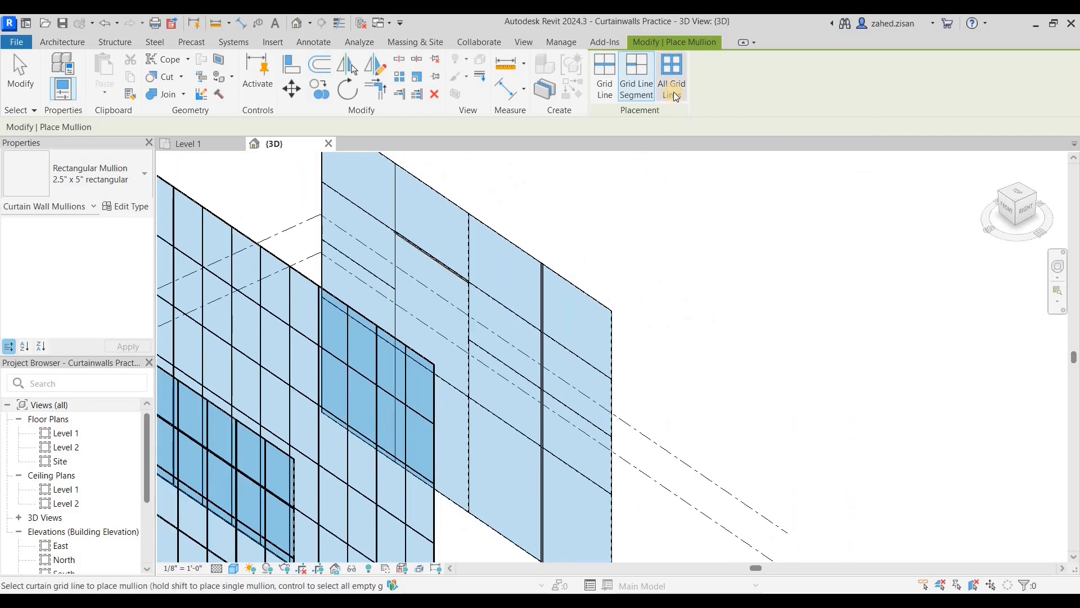
{"action": "left_click", "coordinate": [522, 248]}
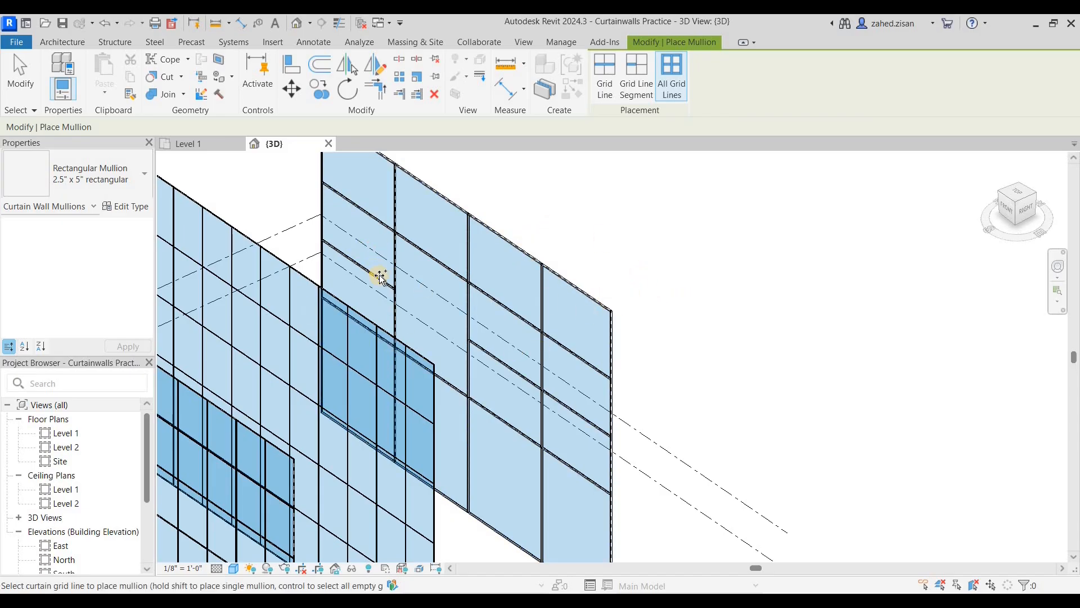
{"action": "scroll", "coordinate": [380, 275], "scroll_direction": "up", "scroll_amount": 3}
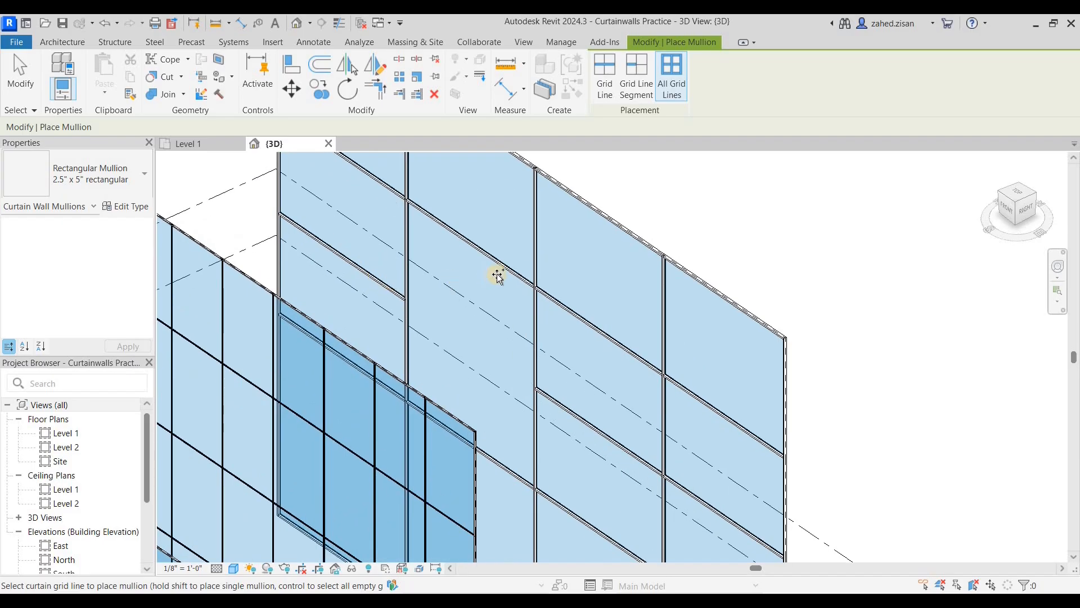
{"action": "scroll", "coordinate": [498, 276], "scroll_direction": "down", "scroll_amount": 3}
{"action": "key", "text": "Escape"}
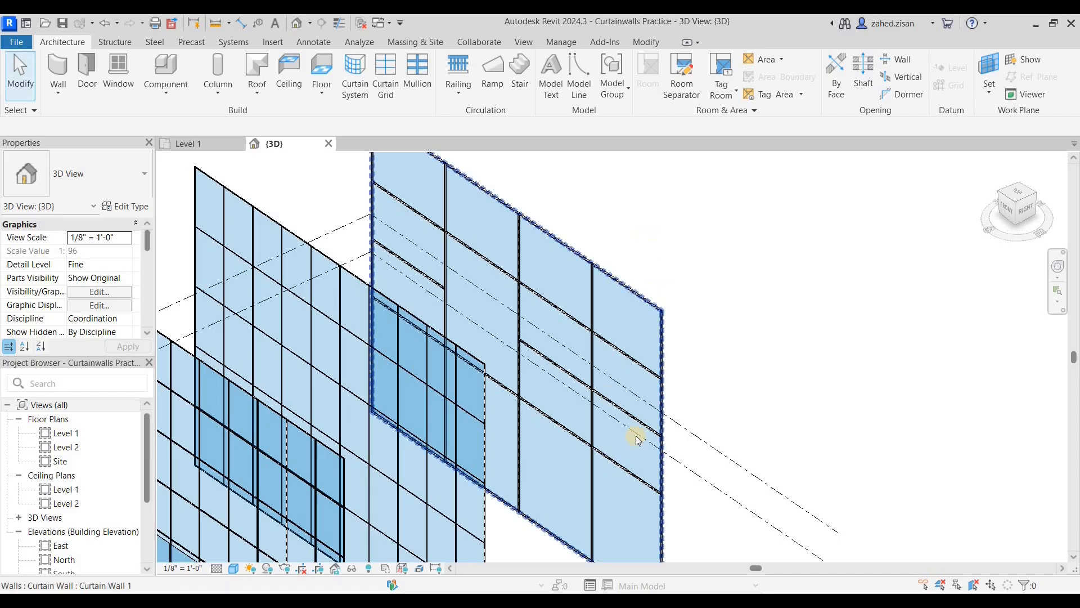
Delete the lowest segment of the vertical mullion nearest the wall's right end
{"action": "scroll", "coordinate": [597, 520], "scroll_direction": "up", "scroll_amount": 3}
{"action": "middle_click_drag", "start_coordinate": [796, 491], "coordinate": [747, 358]}
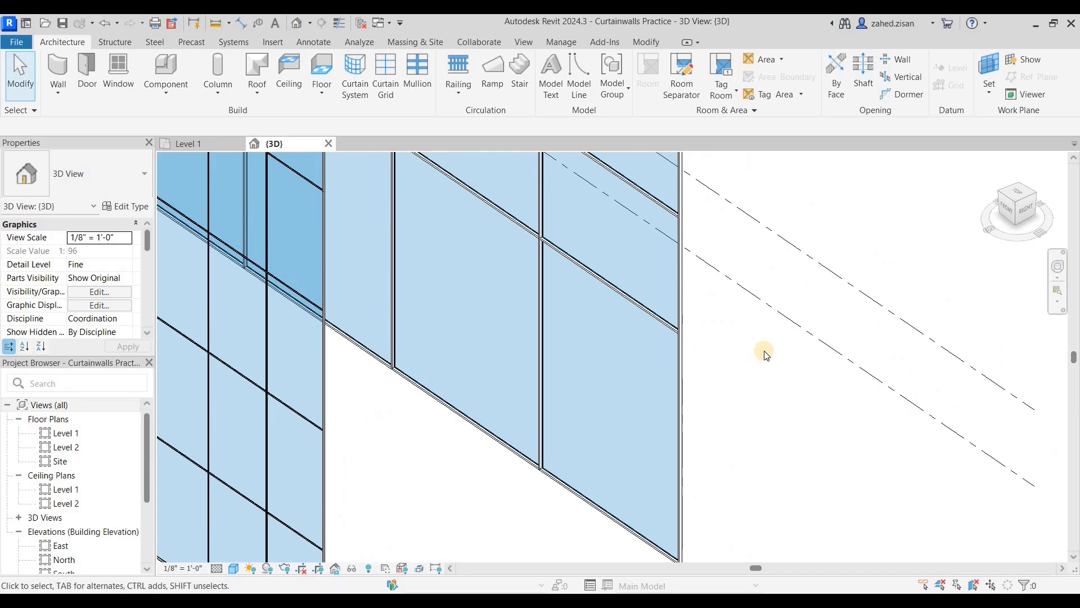
{"action": "left_click", "coordinate": [541, 303]}
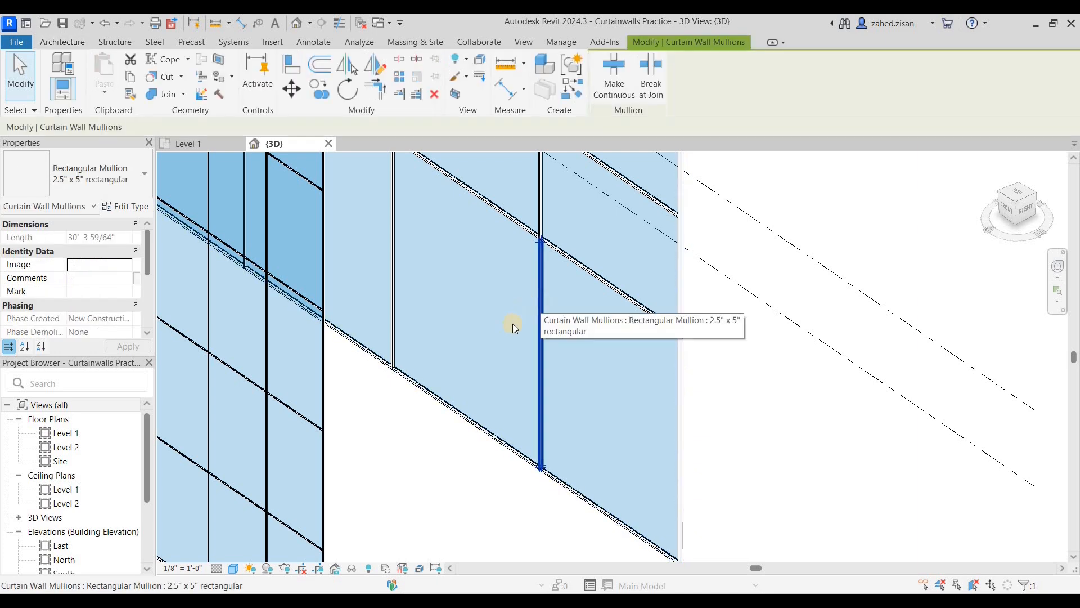
{"action": "scroll", "coordinate": [506, 312], "scroll_direction": "down", "scroll_amount": 1}
{"action": "scroll", "coordinate": [505, 312], "scroll_direction": "down", "scroll_amount": 3}
{"action": "scroll", "coordinate": [523, 319], "scroll_direction": "up", "scroll_amount": 2}
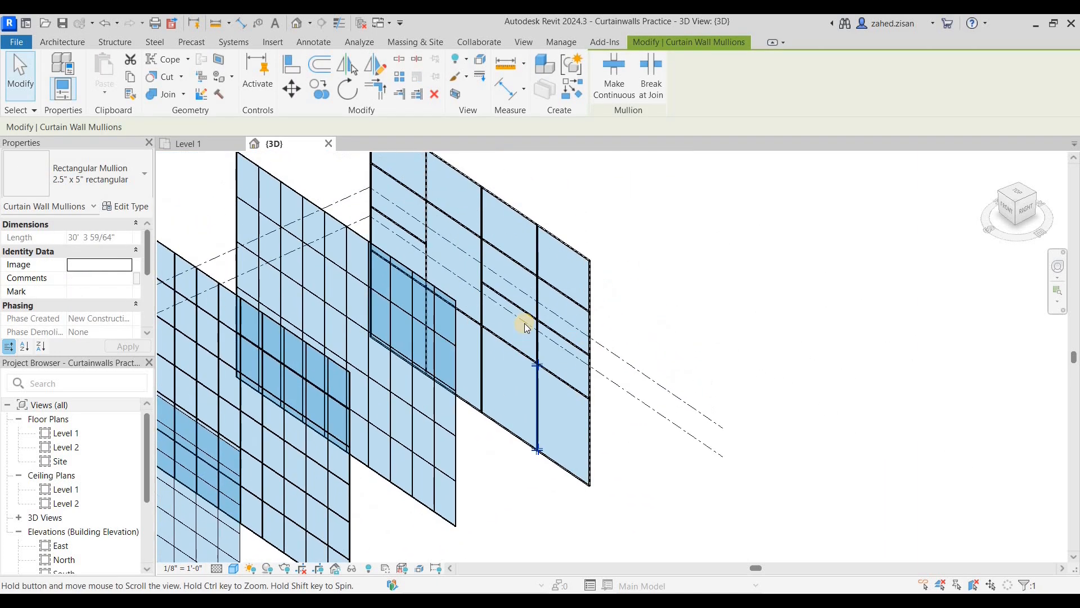
{"action": "scroll", "coordinate": [536, 326], "scroll_direction": "up", "scroll_amount": 2}
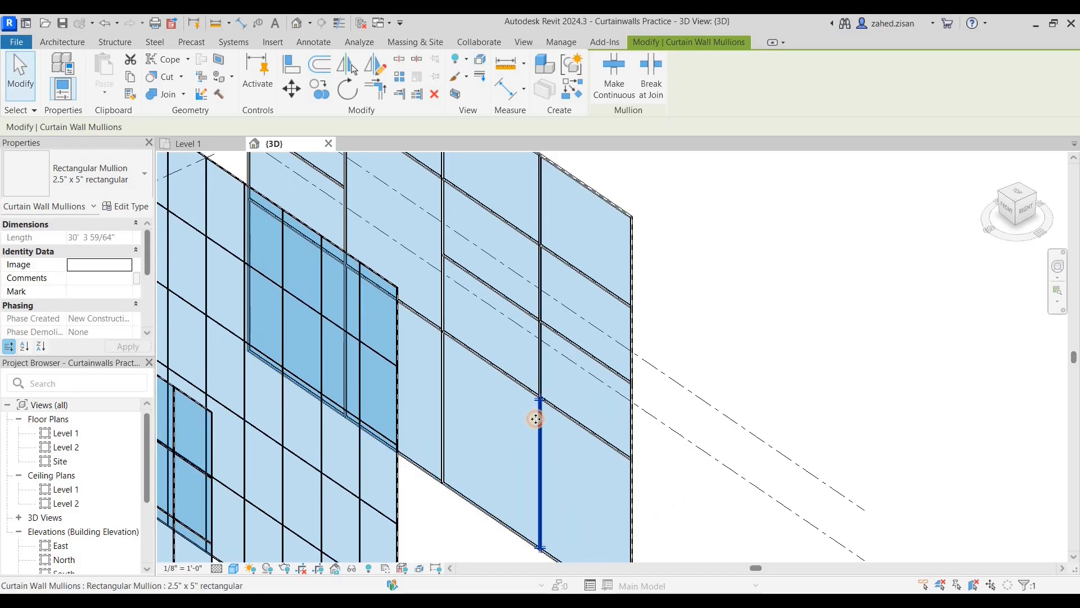
{"action": "key", "text": "Escape"}
{"action": "key", "text": "Tab"}
{"action": "left_click", "coordinate": [538, 414]}
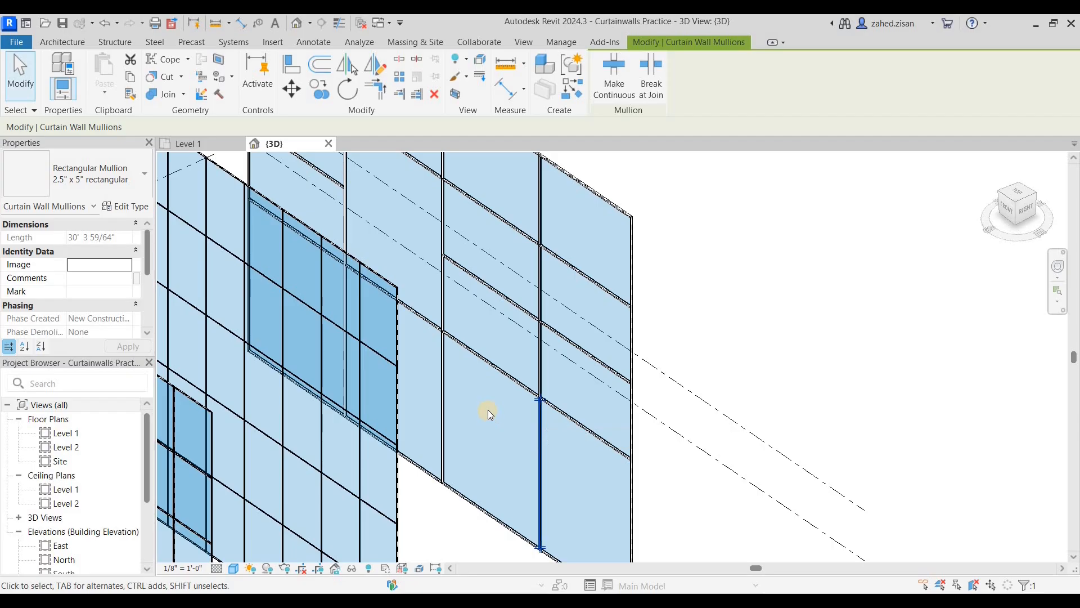
{"action": "key", "text": "Escape"}
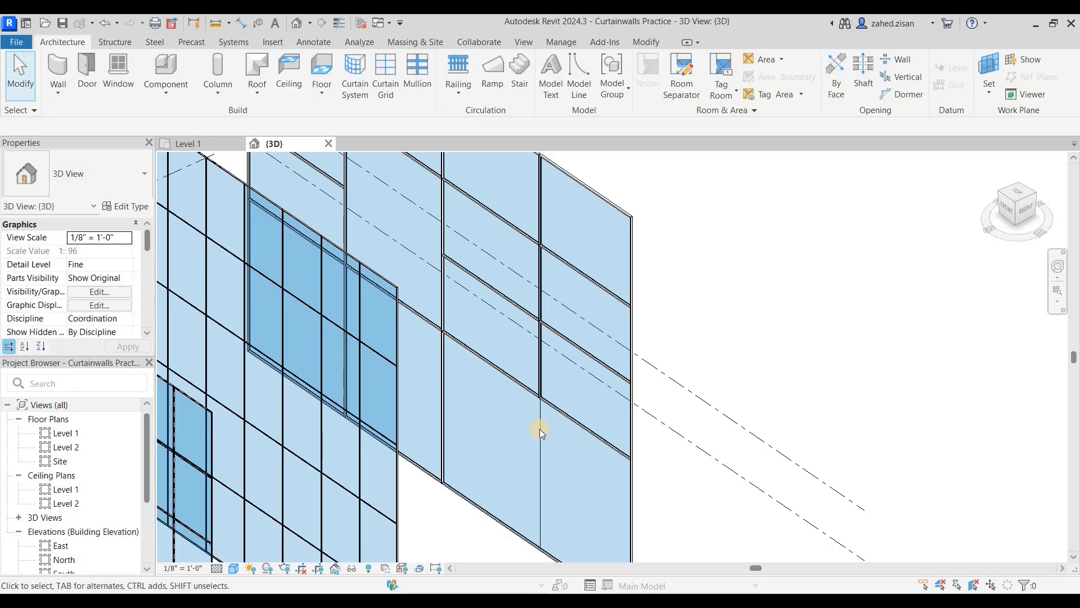
Set the distance from the exposed vertical grid line to the wall's right end to 20' and deselect it
{"action": "left_click", "coordinate": [539, 429]}
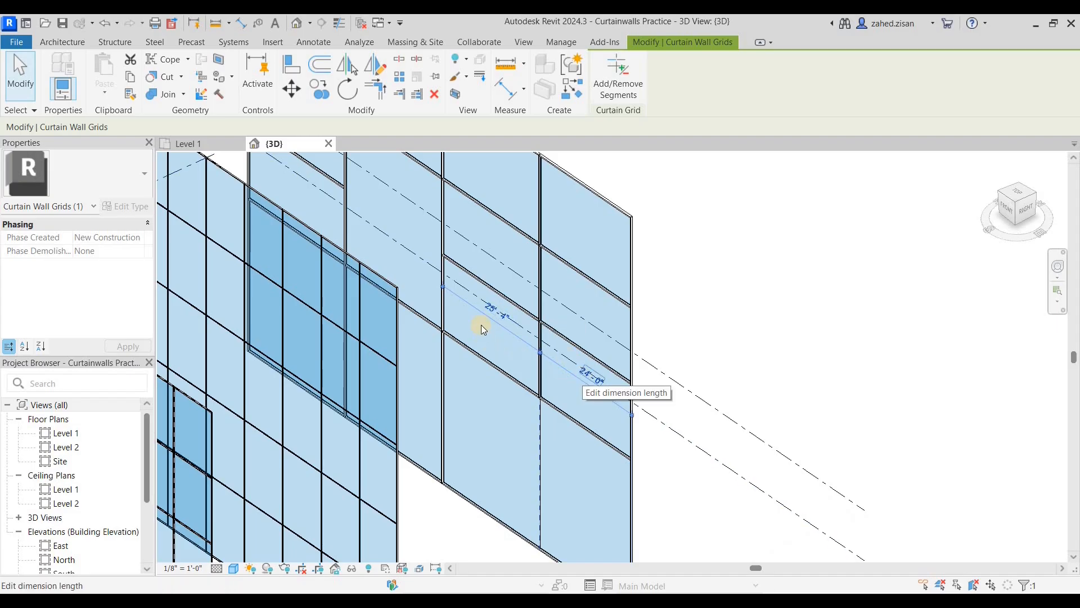
{"action": "left_click", "coordinate": [588, 378]}
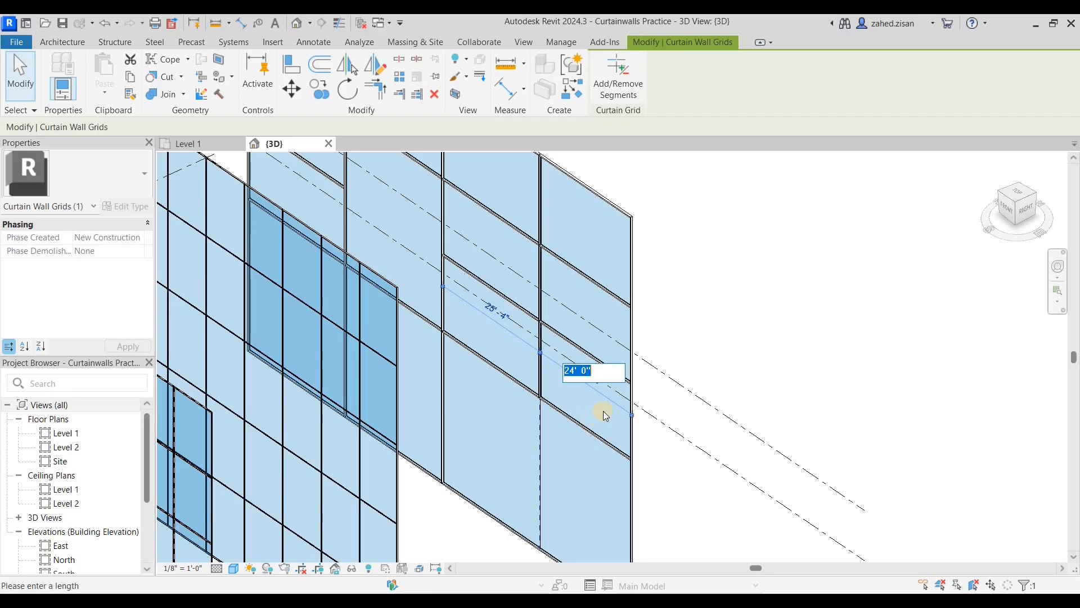
{"action": "type", "text": "20"}
{"action": "key", "text": "Return"}
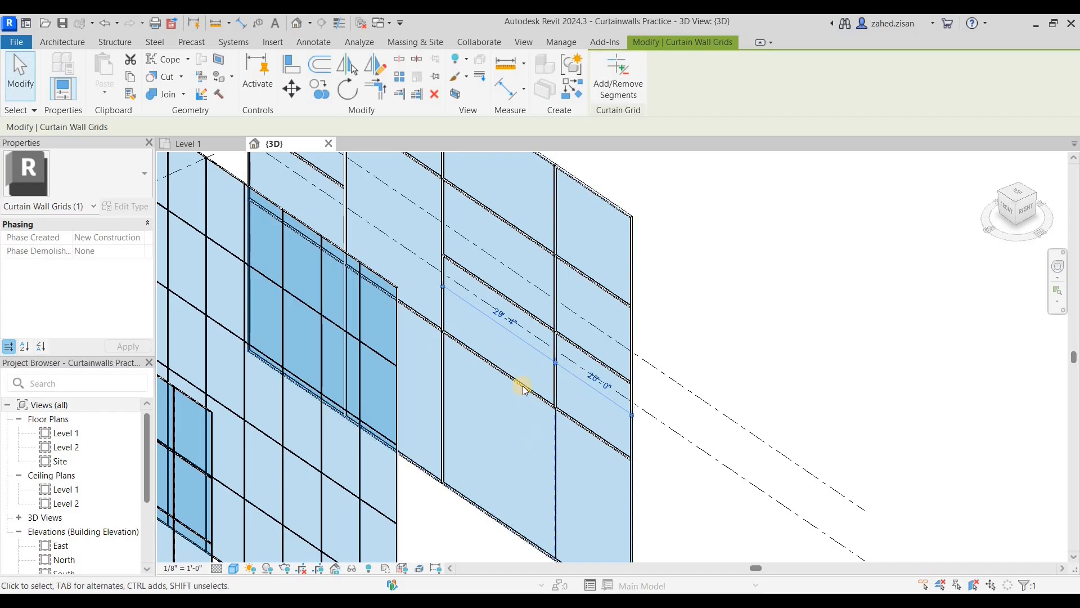
{"action": "left_click", "coordinate": [756, 373]}
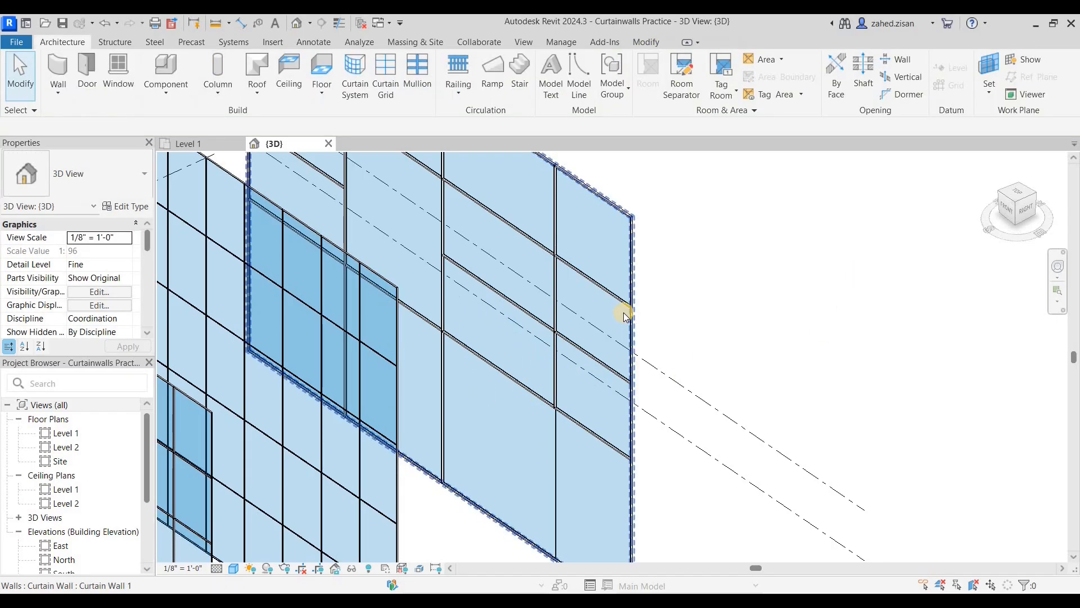
{"action": "scroll", "coordinate": [618, 313], "scroll_direction": "down", "scroll_amount": 1}
{"action": "middle_click_drag", "start_coordinate": [703, 222], "coordinate": [639, 305]}
{"action": "scroll", "coordinate": [624, 281], "scroll_direction": "down", "scroll_amount": 2}
{"action": "mouse_move", "coordinate": [689, 219]}
{"action": "middle_mouse_down"}
{"action": "mouse_move", "coordinate": [706, 227]}
{"action": "mouse_move", "coordinate": [687, 232]}
{"action": "middle_mouse_up"}
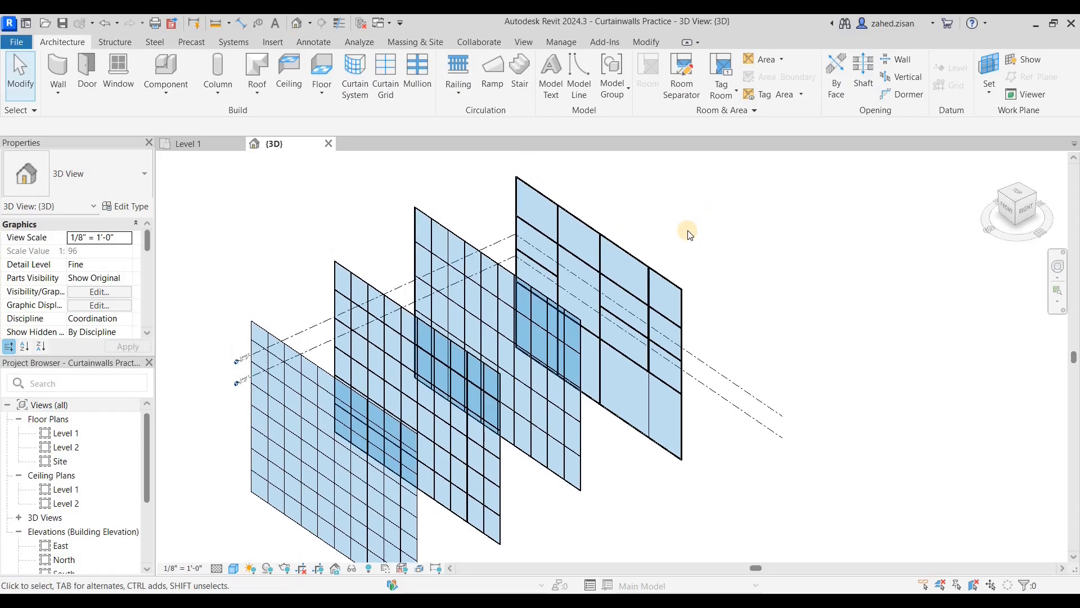